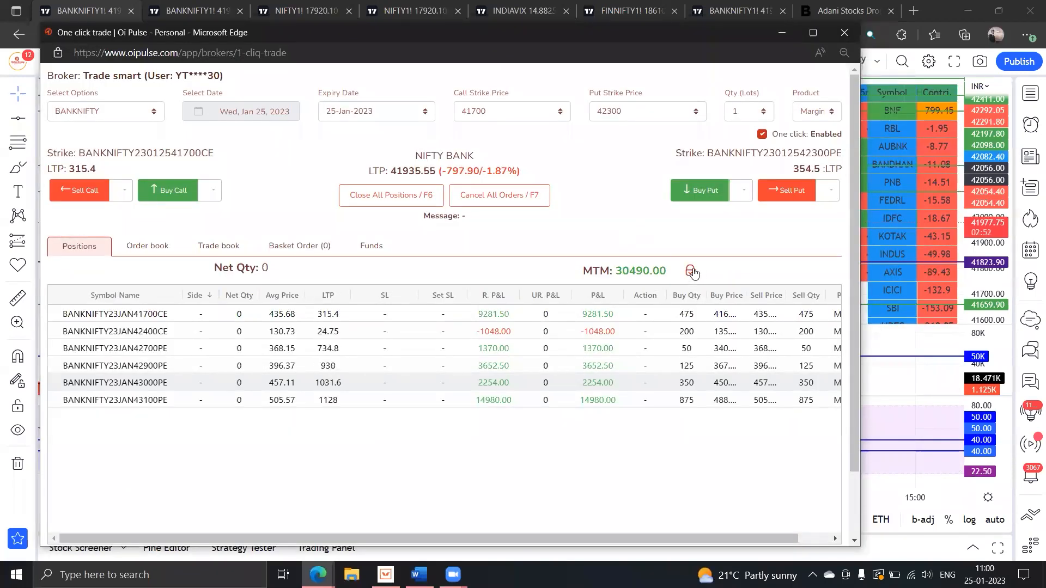
Step: Bring up the Set MTM Target/Loss popup from the MTM level SL icon
{"action": "left_click", "coordinate": [691, 272]}
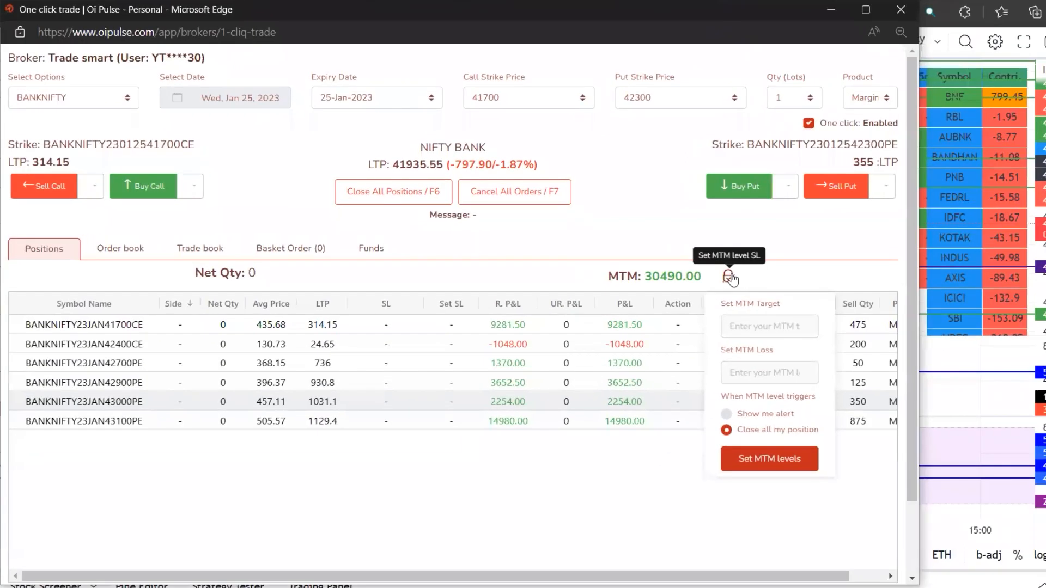
{"action": "left_click", "coordinate": [766, 327]}
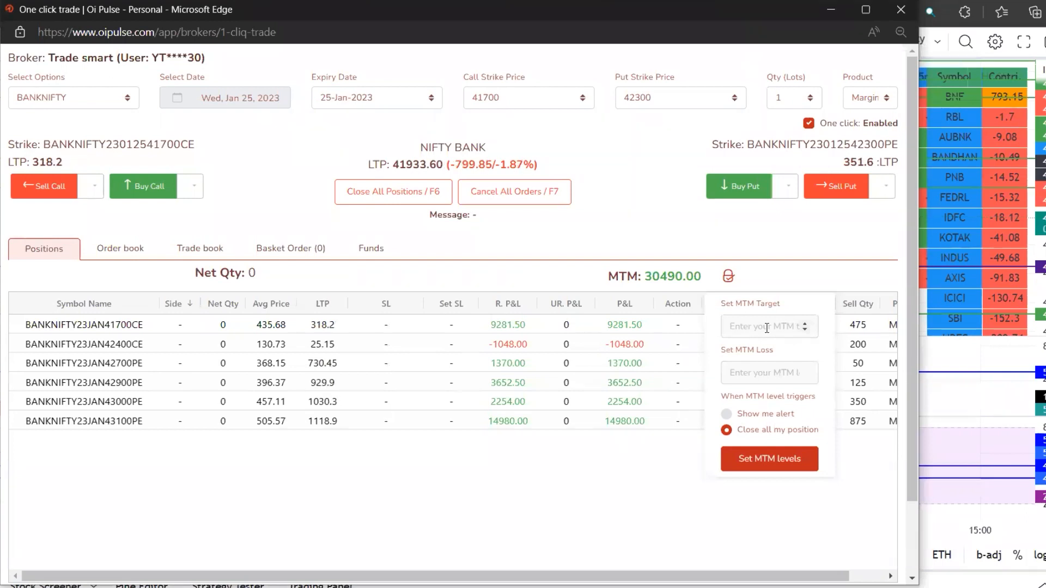
{"action": "left_click", "coordinate": [766, 327]}
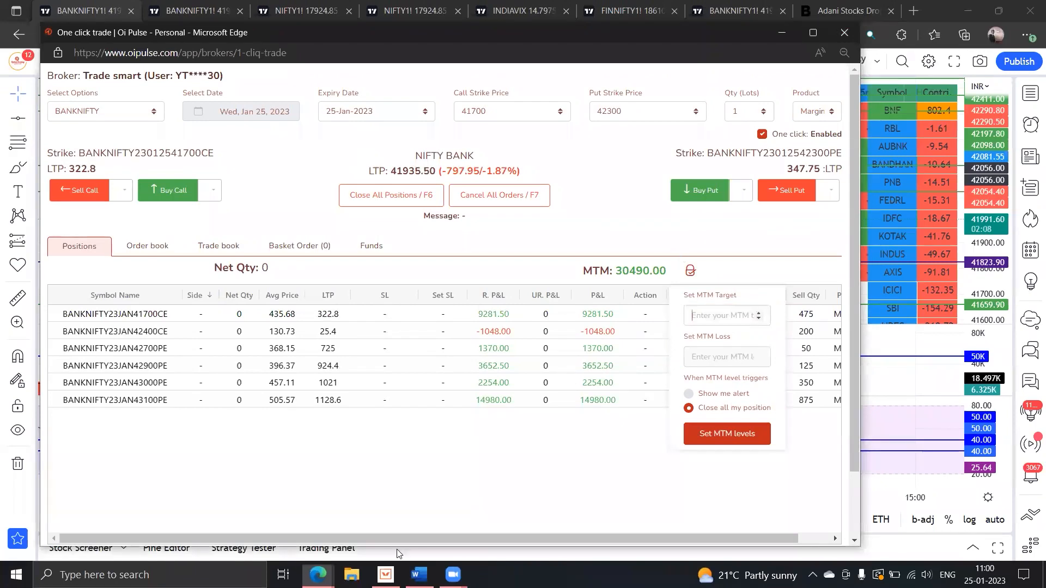
Step: Switch from the Trade smart window to Flat Trade's one-click trade window, briefly checking its MTM settings
{"action": "left_click", "coordinate": [781, 32]}
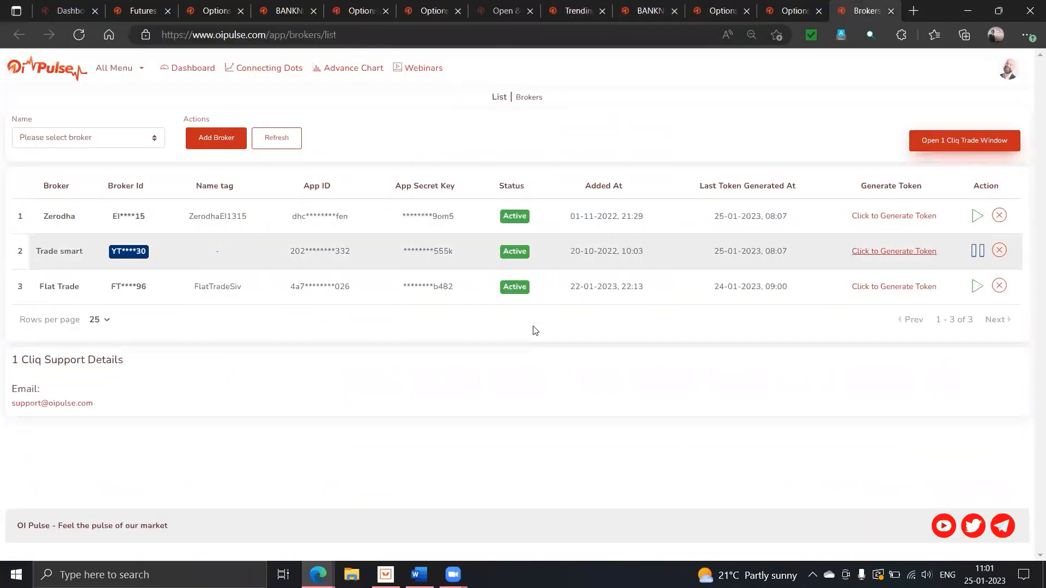
{"action": "left_click", "coordinate": [995, 86]}
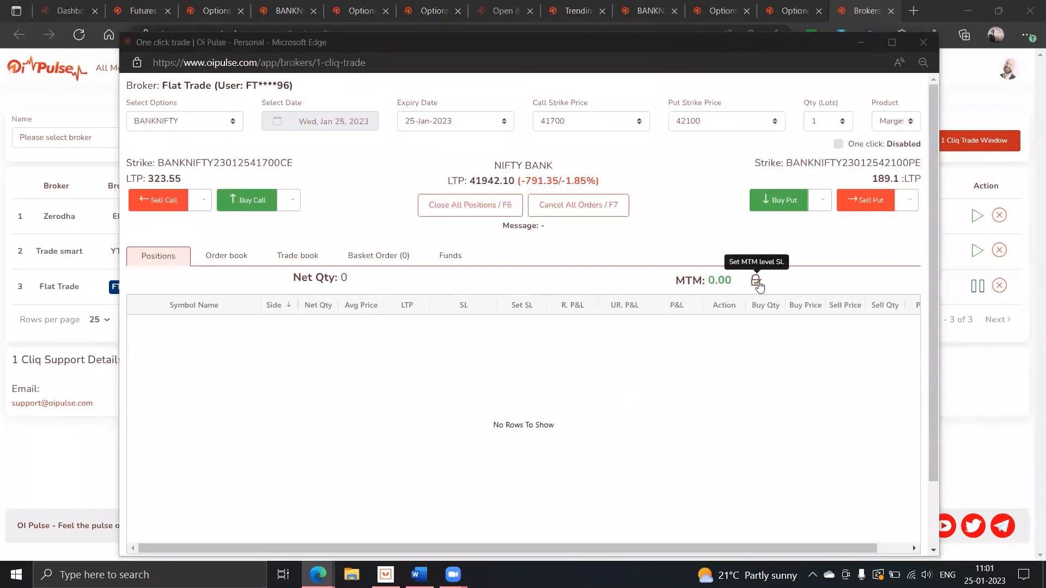
{"action": "left_click", "coordinate": [755, 280]}
{"action": "left_click", "coordinate": [677, 219]}
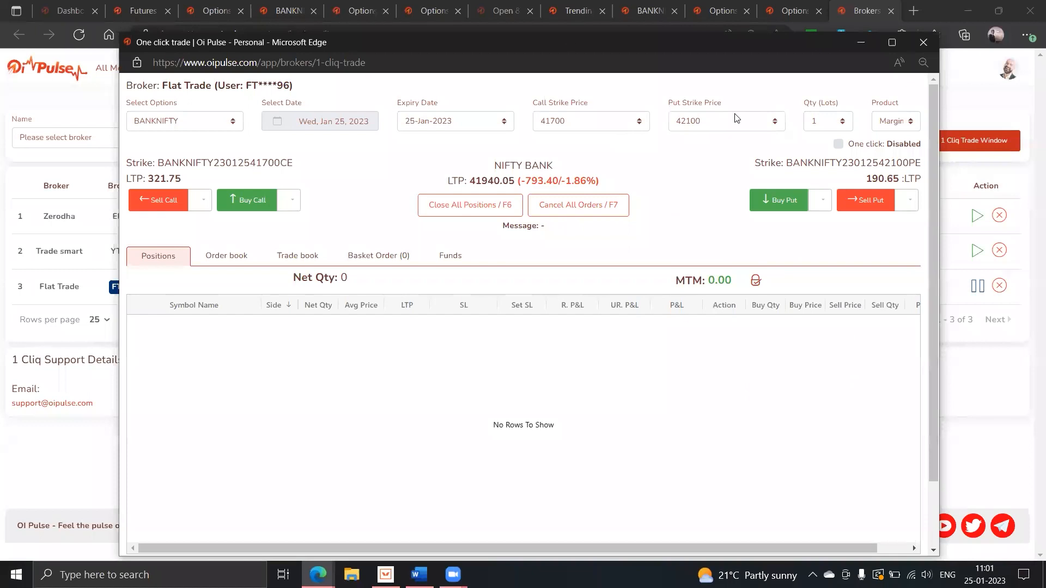
Step: Set the put strike price to 42300 for the buy
{"action": "left_click", "coordinate": [726, 120]}
{"action": "left_click", "coordinate": [678, 226]}
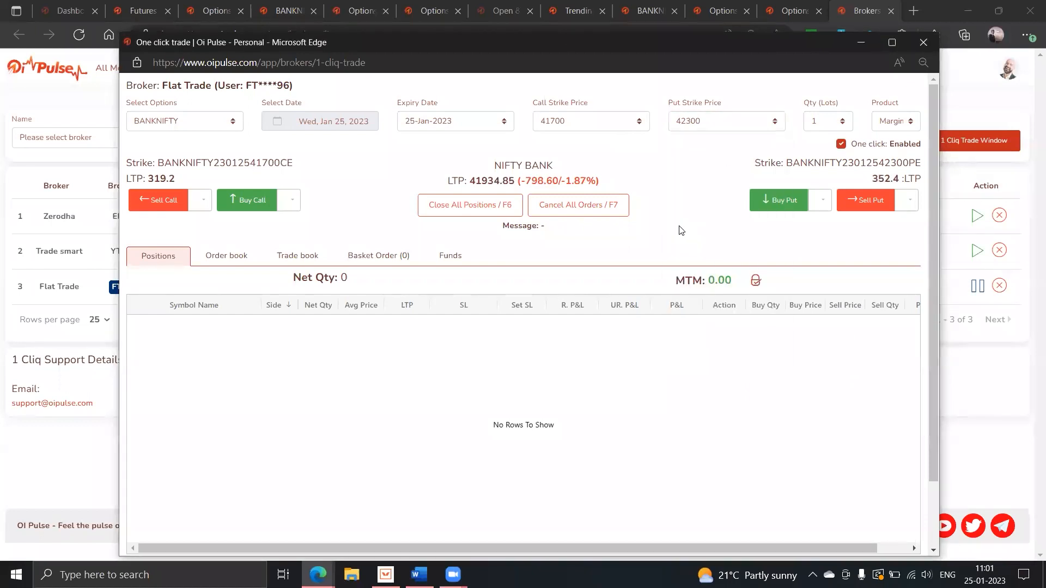
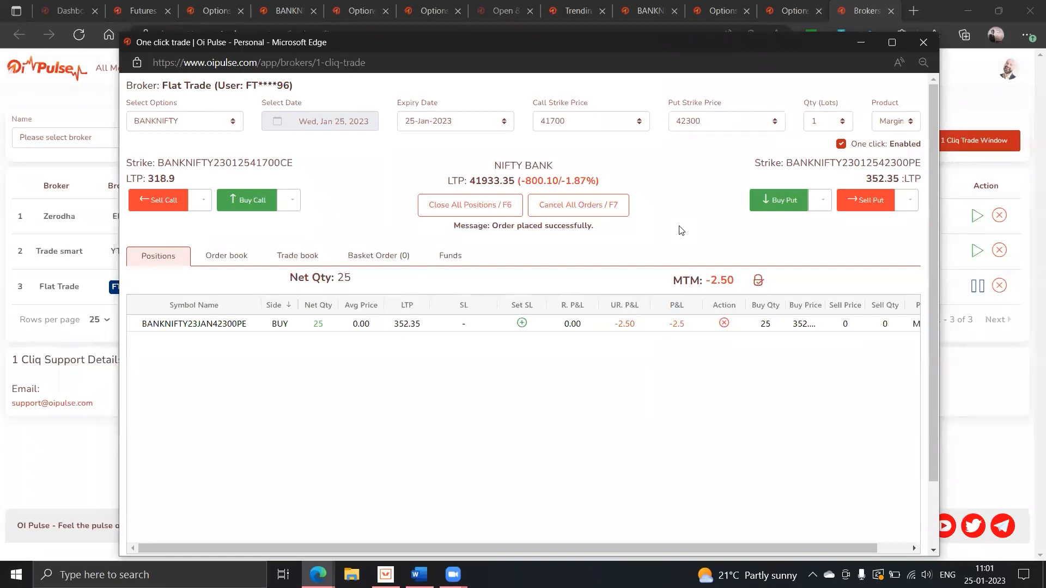
Step: Buy another lot of the BANKNIFTY 42300 put and set MTM target 5000 with stoploss -5000
{"action": "key", "text": "F4"}
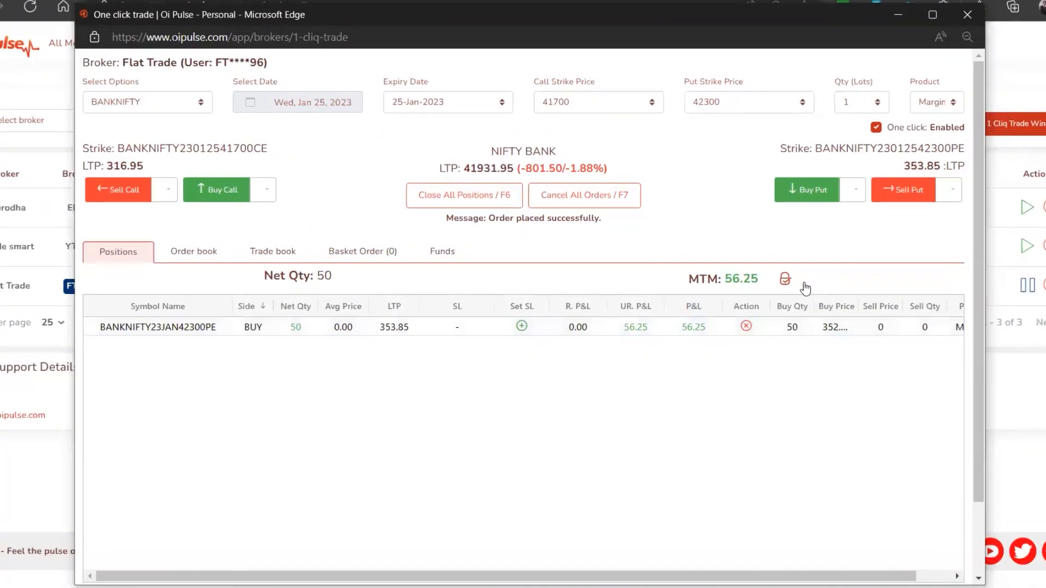
{"action": "left_click", "coordinate": [785, 280]}
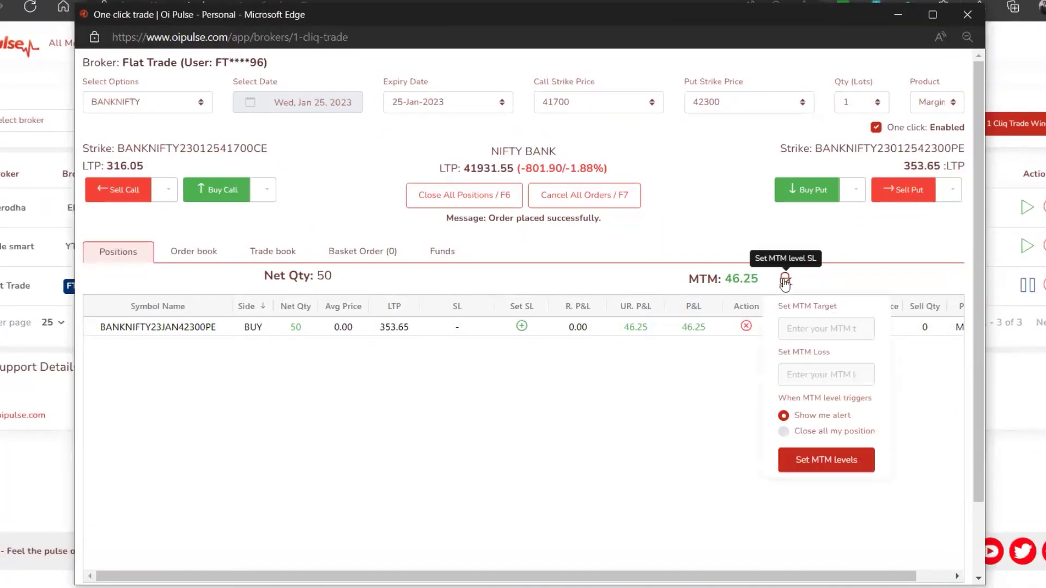
{"action": "left_click", "coordinate": [821, 328]}
{"action": "type", "text": "5000"}
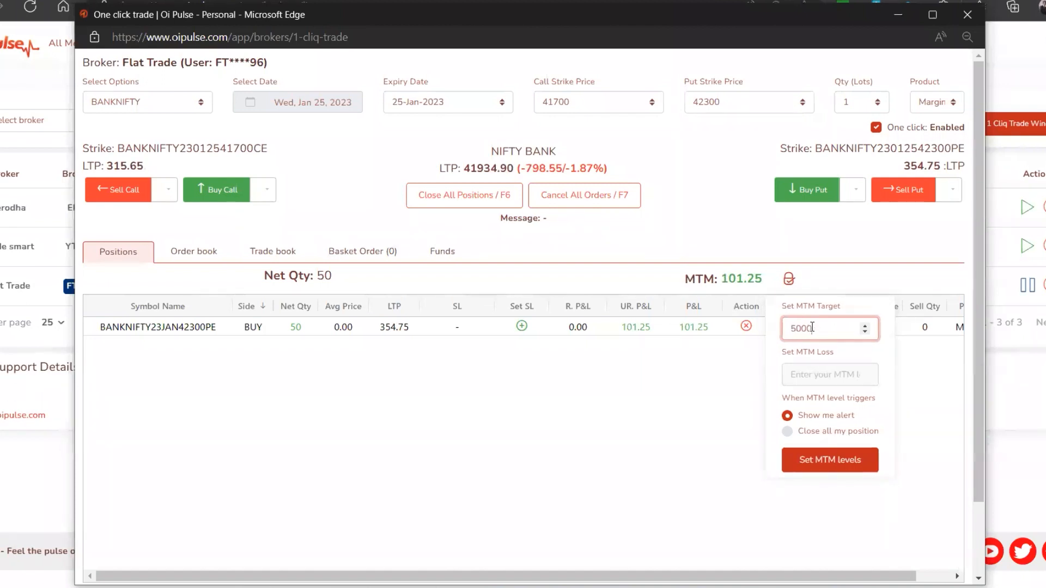
{"action": "key", "text": "Tab"}
{"action": "type", "text": "-5"}
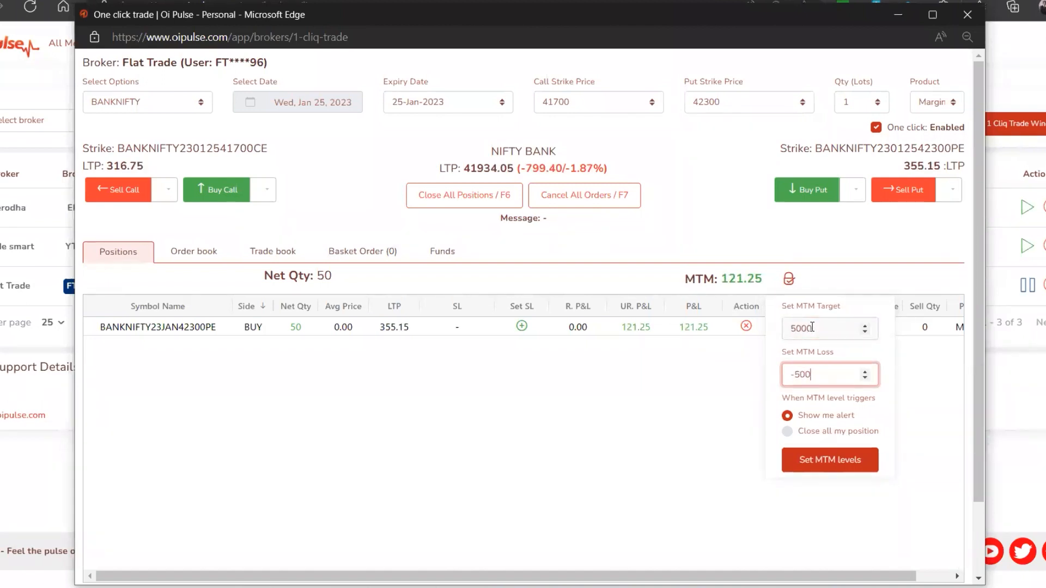
{"action": "type", "text": "0"}
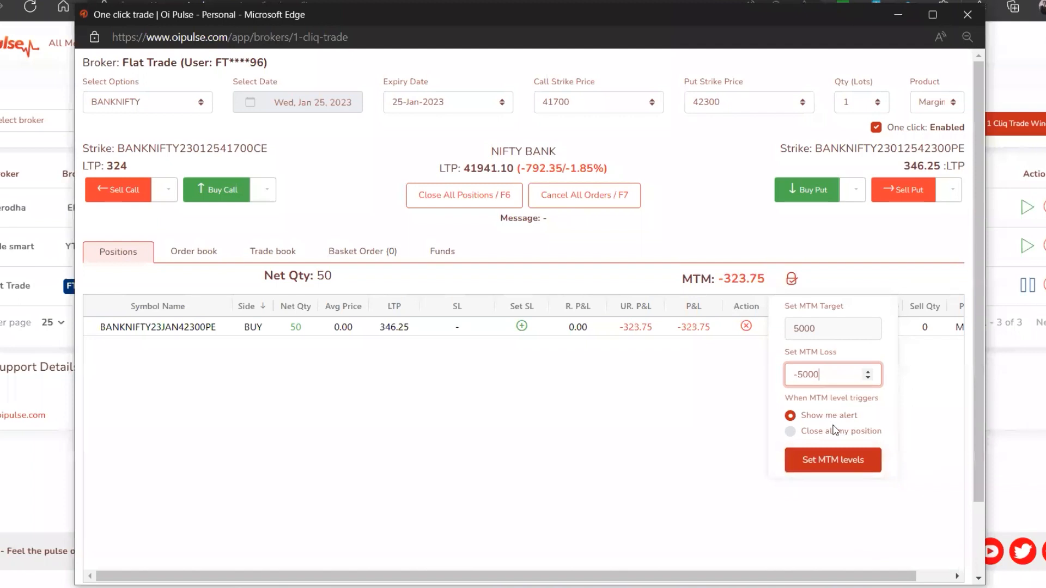
{"action": "left_click", "coordinate": [830, 460]}
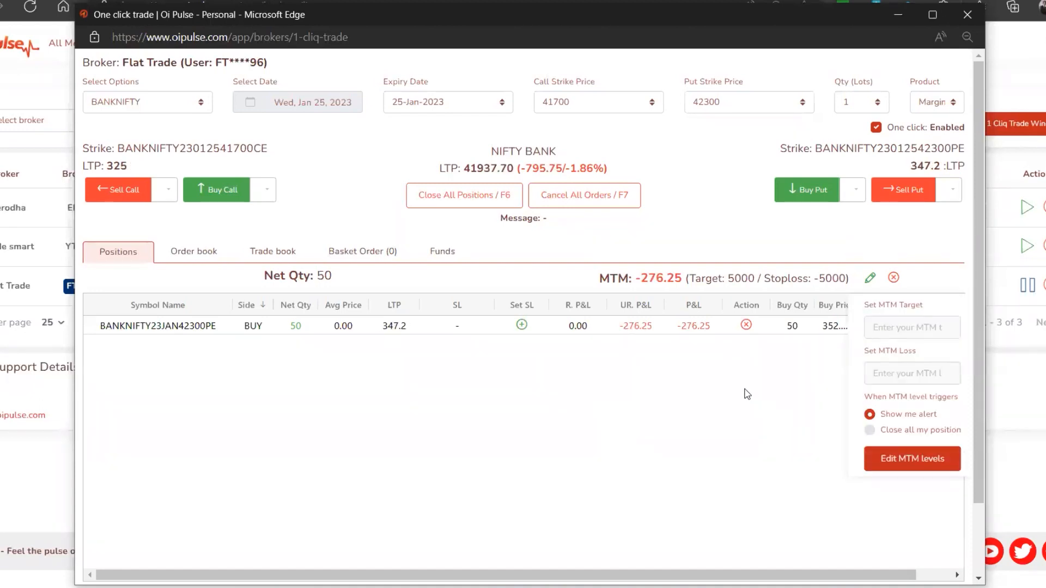
Step: Buy one more put lot and bring up the MTM levels for editing
{"action": "left_click", "coordinate": [258, 385]}
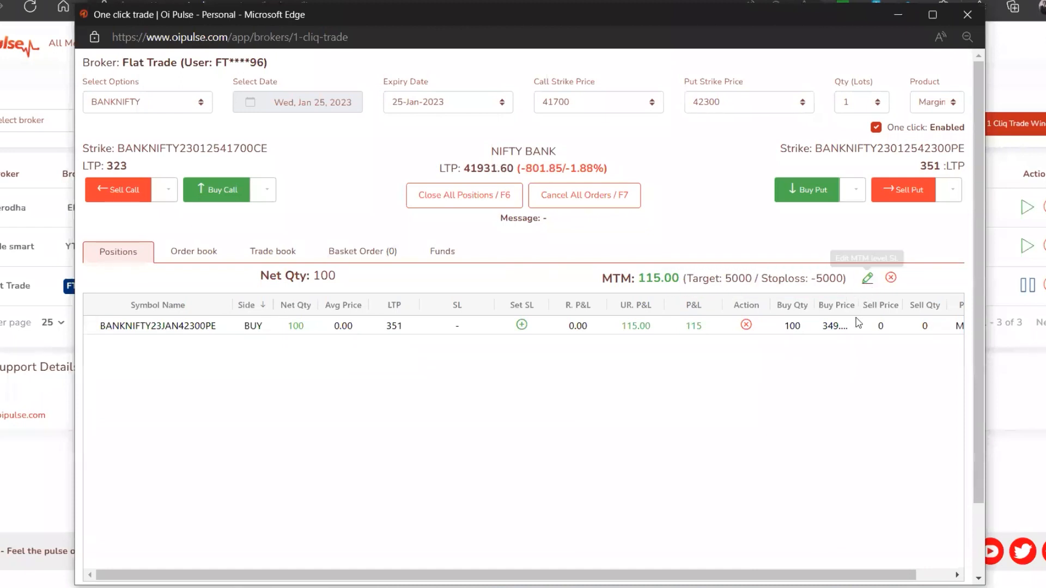
{"action": "left_click", "coordinate": [867, 278]}
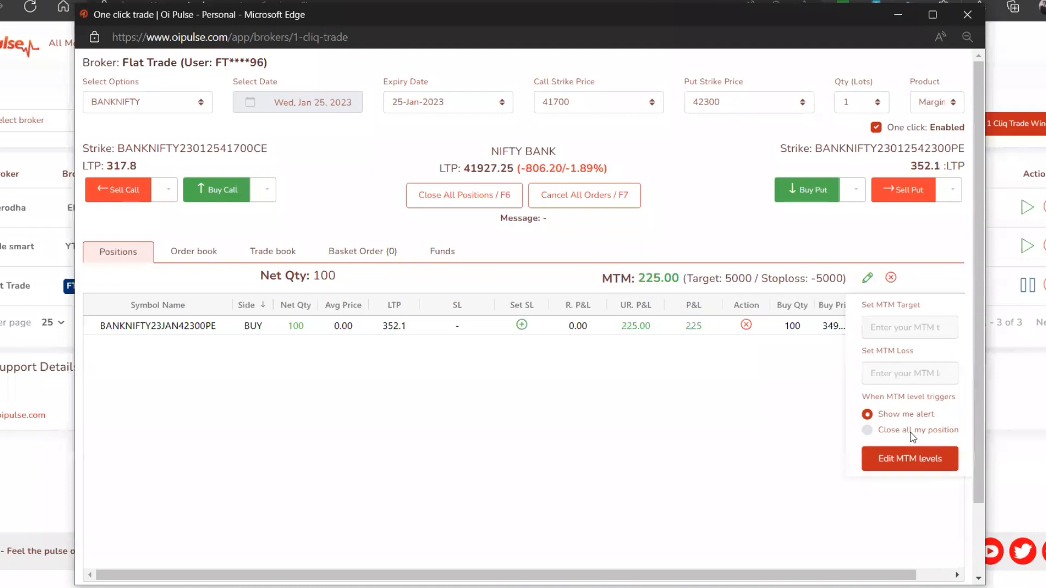
Step: Keep the trigger as 'Show me alert' and re-apply MTM target 5000, loss -5000
{"action": "left_click", "coordinate": [868, 430]}
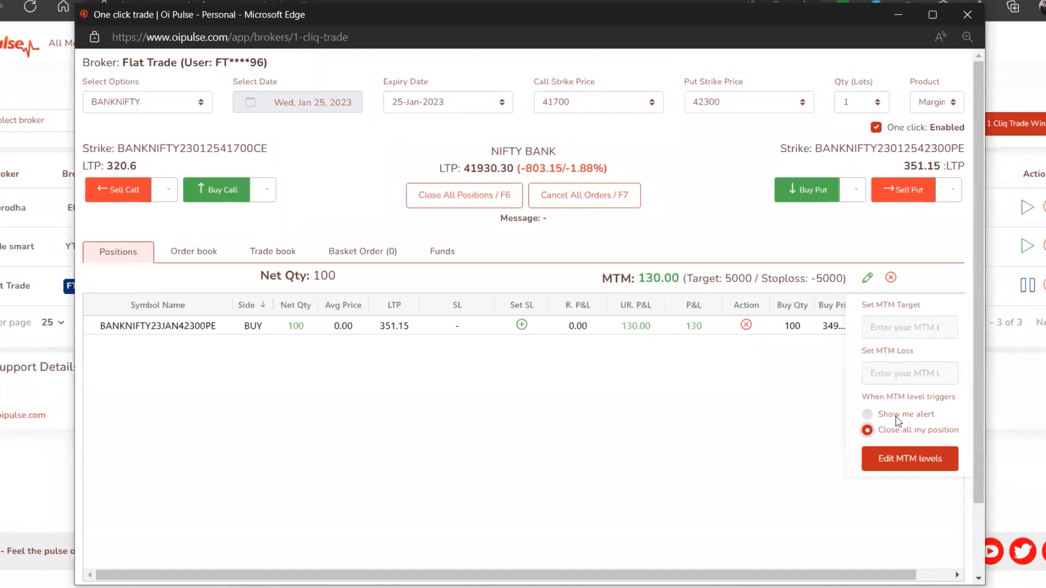
{"action": "left_click", "coordinate": [867, 414]}
{"action": "left_click", "coordinate": [899, 326]}
{"action": "type", "text": "5"}
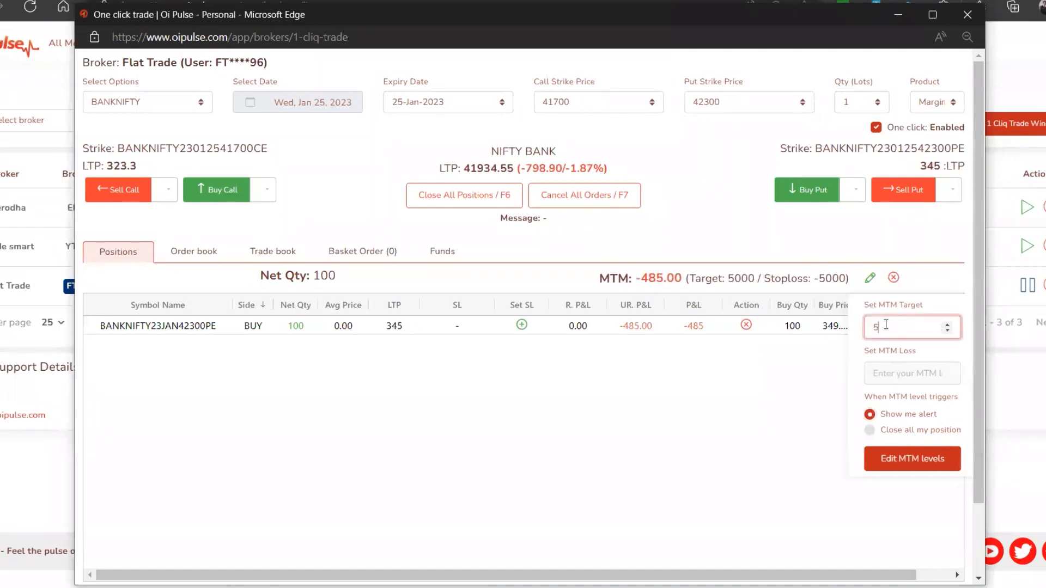
{"action": "type", "text": "000"}
{"action": "key", "text": "Tab"}
{"action": "type", "text": "-"}
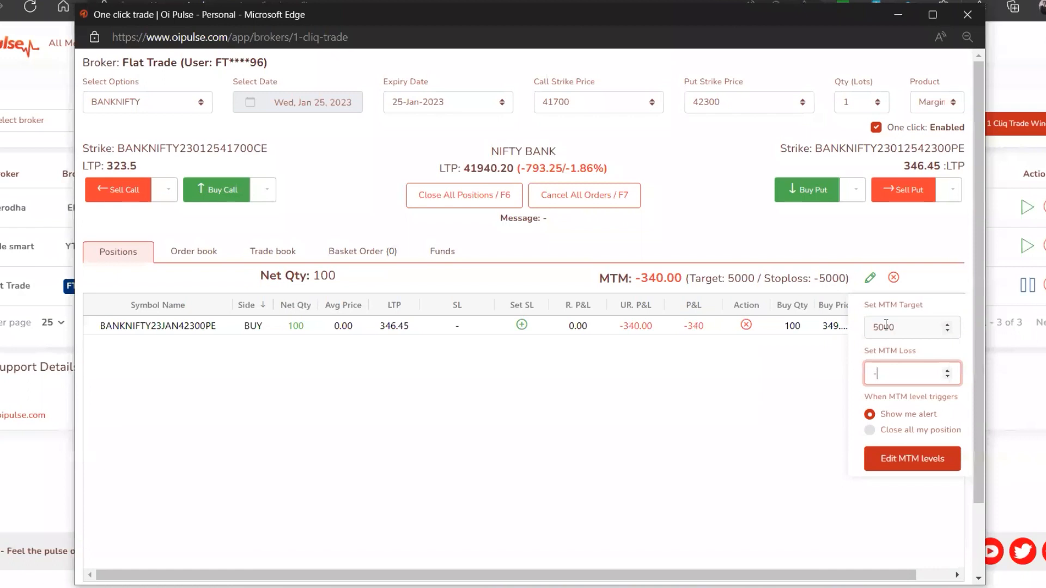
{"action": "type", "text": "5000"}
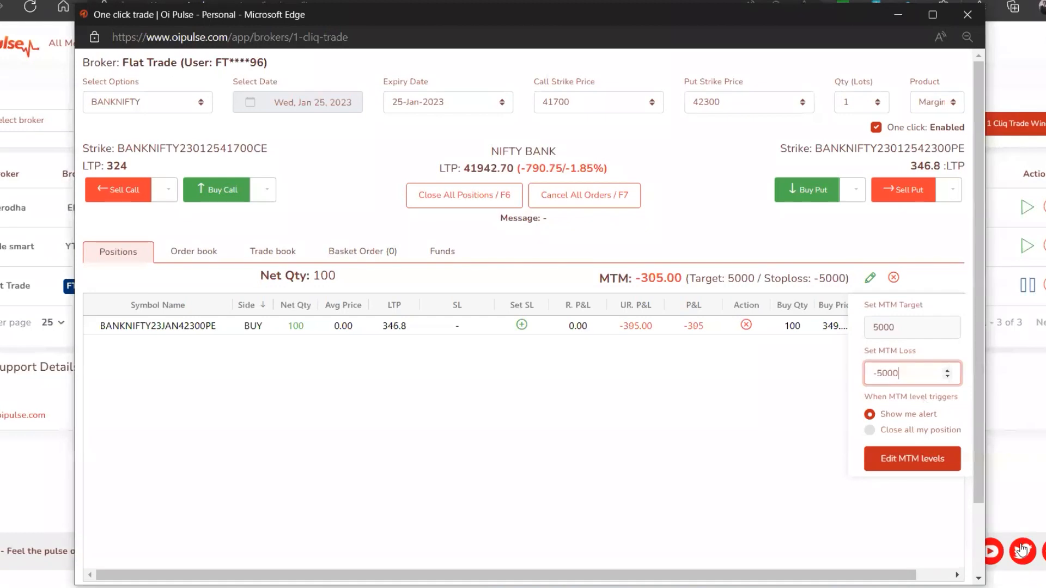
{"action": "left_click", "coordinate": [907, 463]}
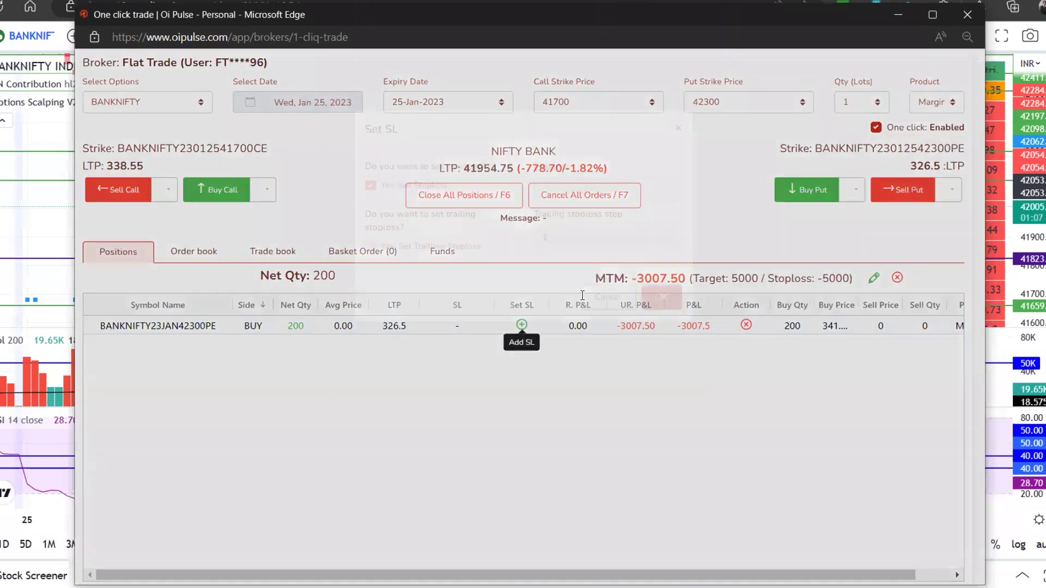
Step: Set a stoploss on the 42300 put and raise it stepwise past 313 toward 319
{"action": "left_click", "coordinate": [522, 326]}
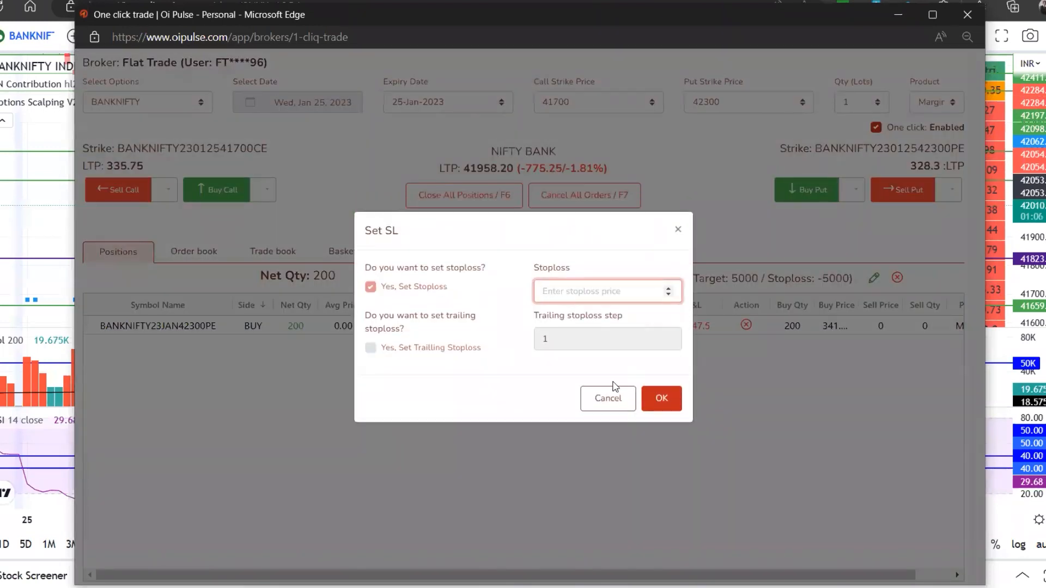
{"action": "type", "text": "31"}
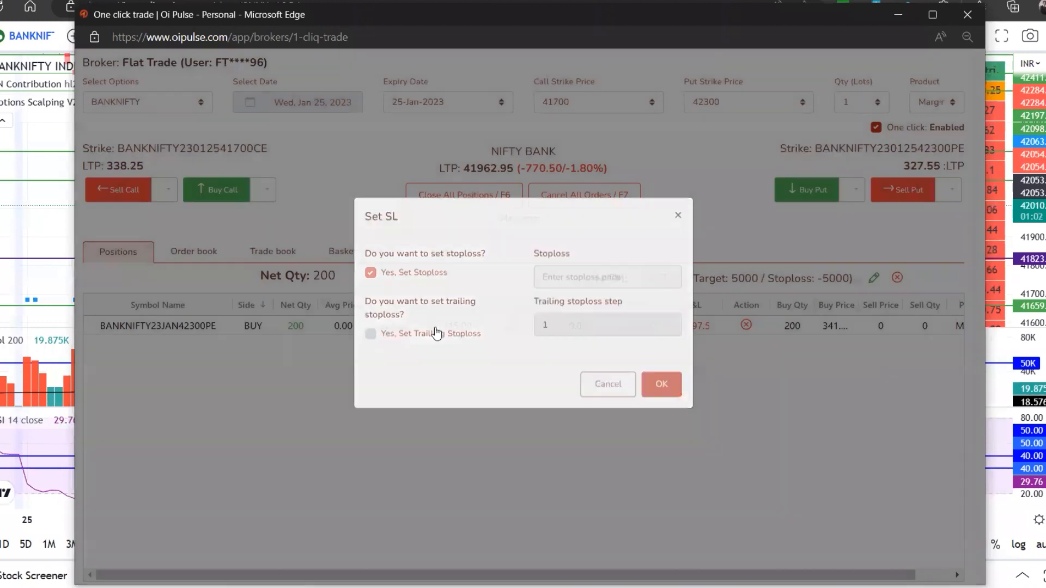
{"action": "key", "text": "Return"}
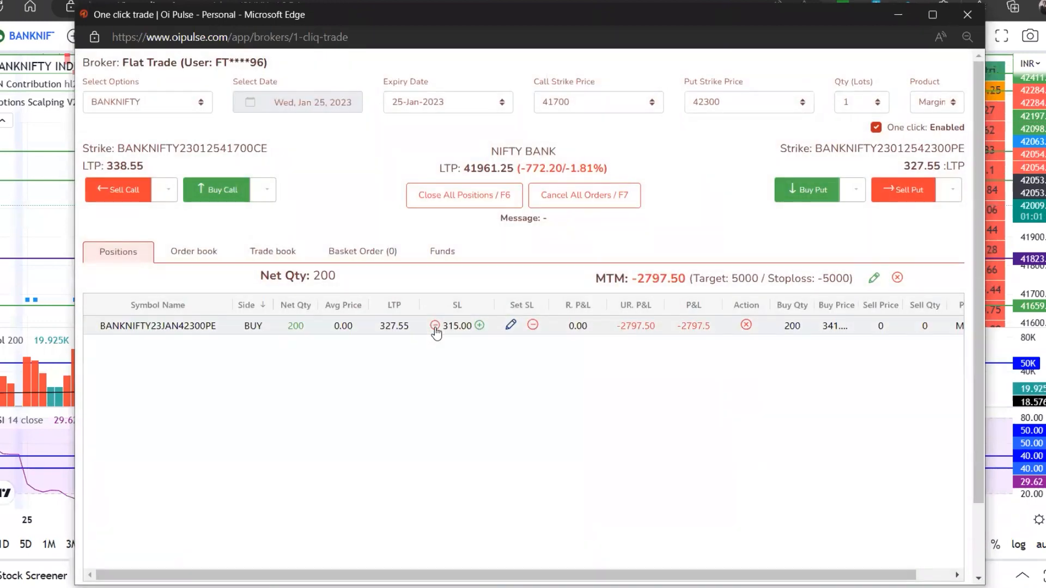
{"action": "left_click", "coordinate": [480, 326]}
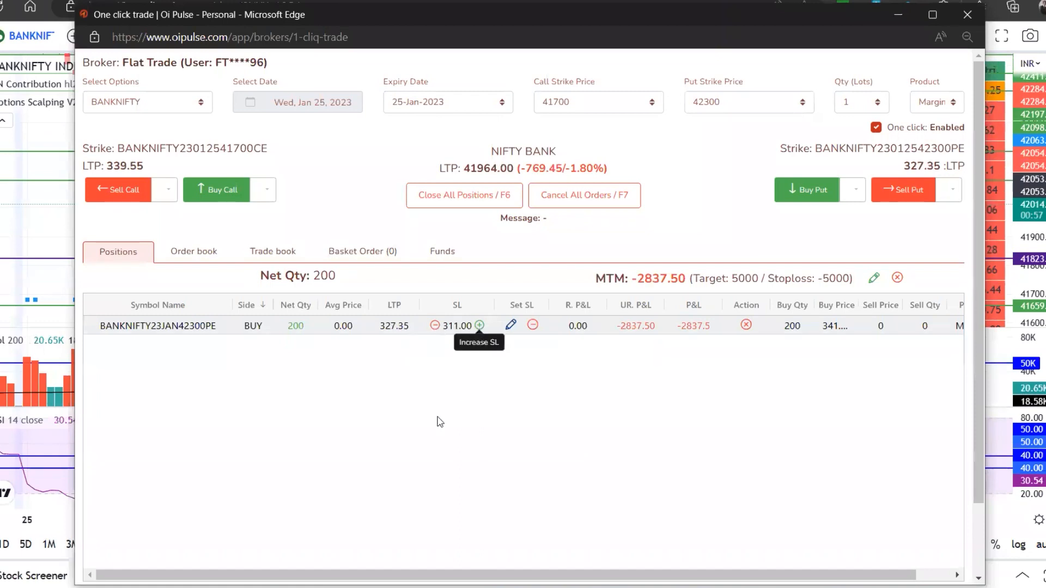
{"action": "left_click", "coordinate": [480, 326]}
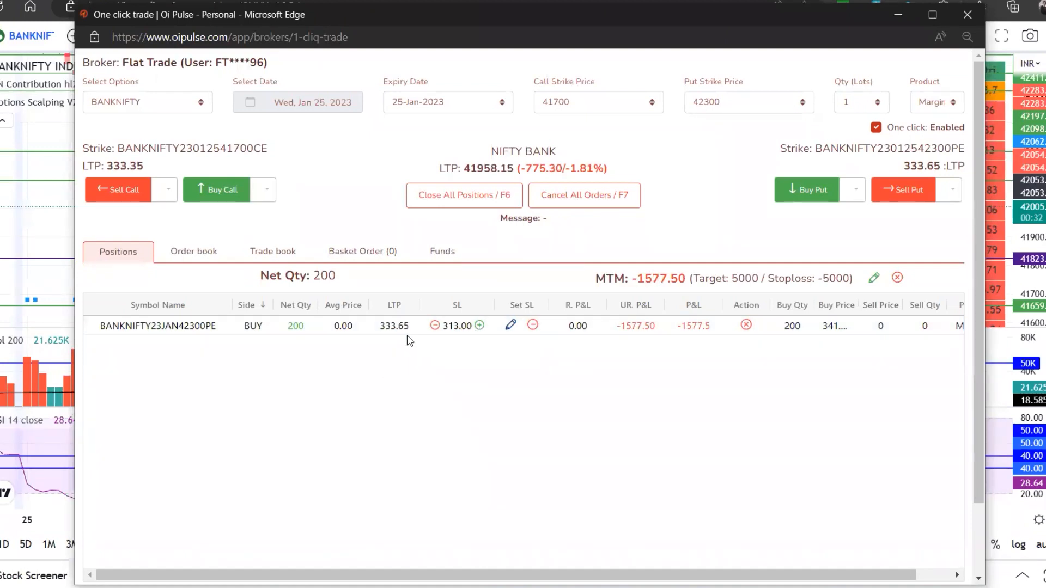
{"action": "left_click", "coordinate": [480, 326]}
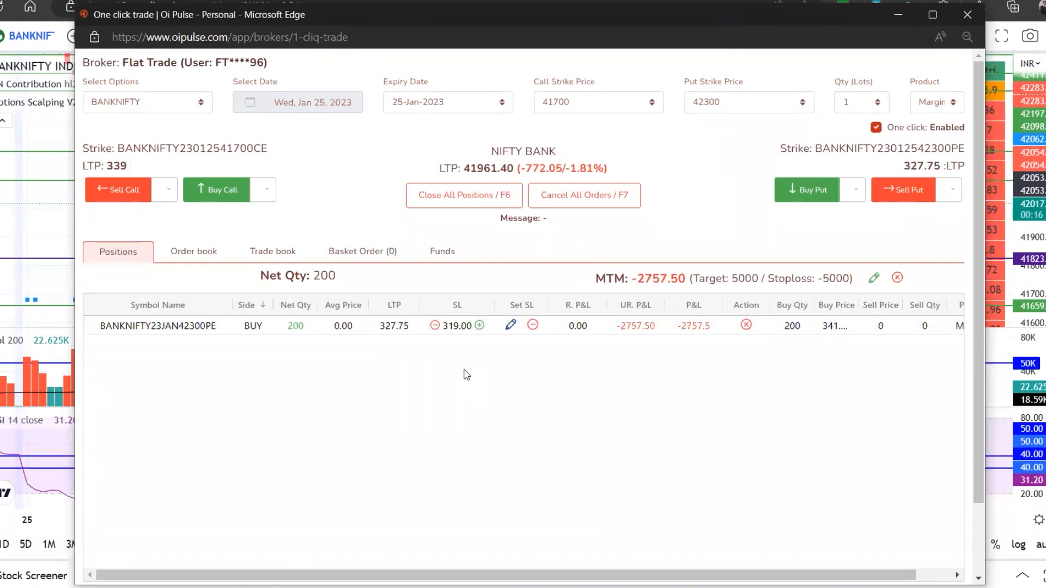
Step: Clear the MTM levels, dismiss the Set MTM popup, and Alt+Tab away and back
{"action": "left_click", "coordinate": [898, 279]}
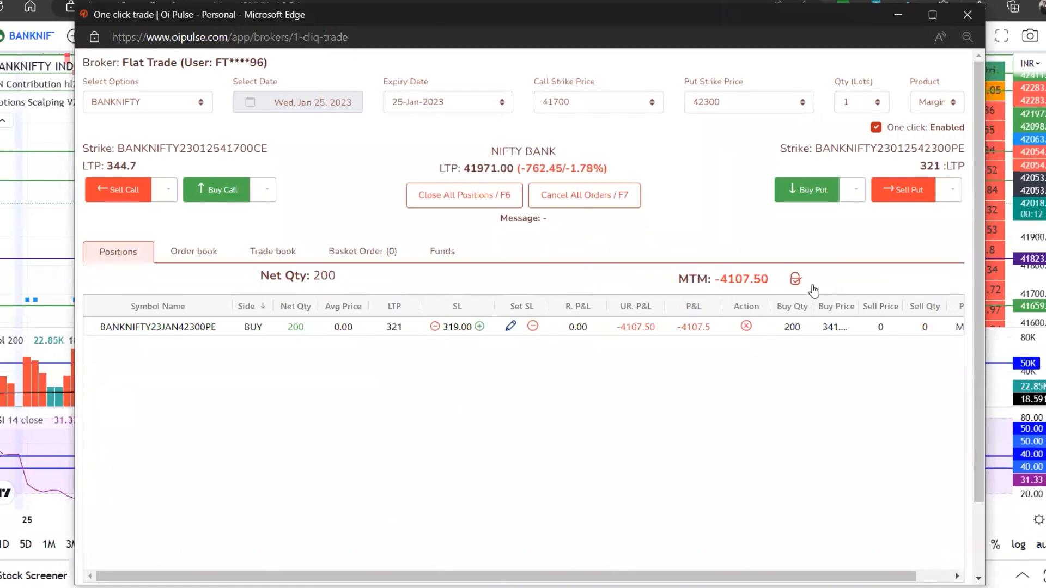
{"action": "left_click", "coordinate": [795, 278]}
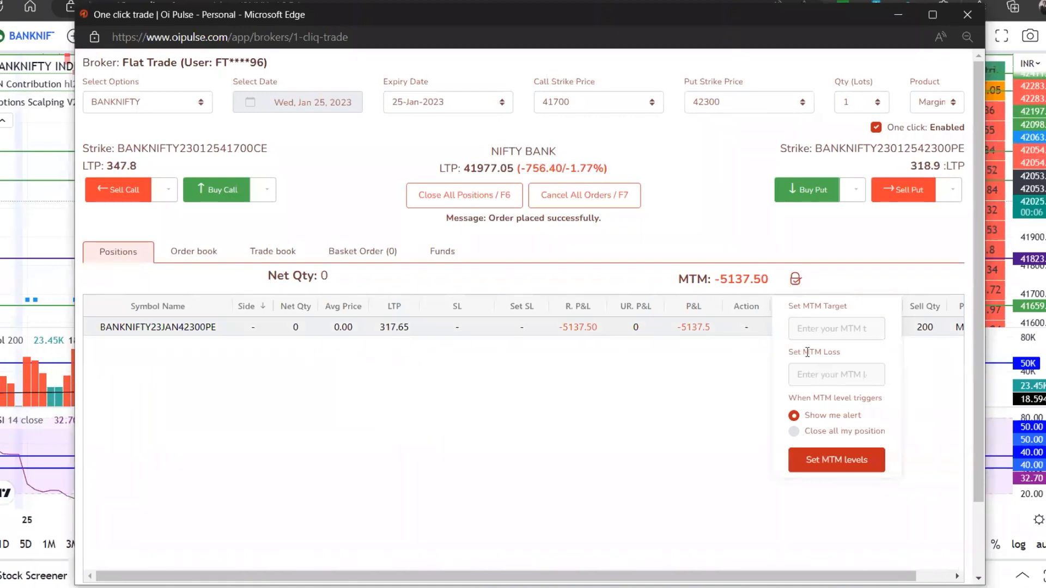
{"action": "left_click", "coordinate": [477, 372]}
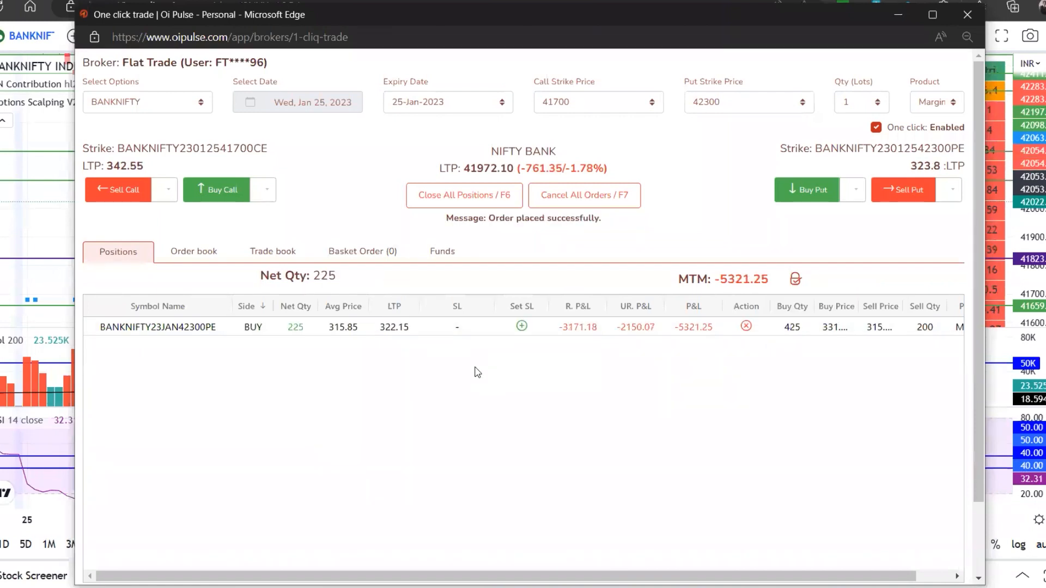
{"action": "key", "text": "alt+Tab"}
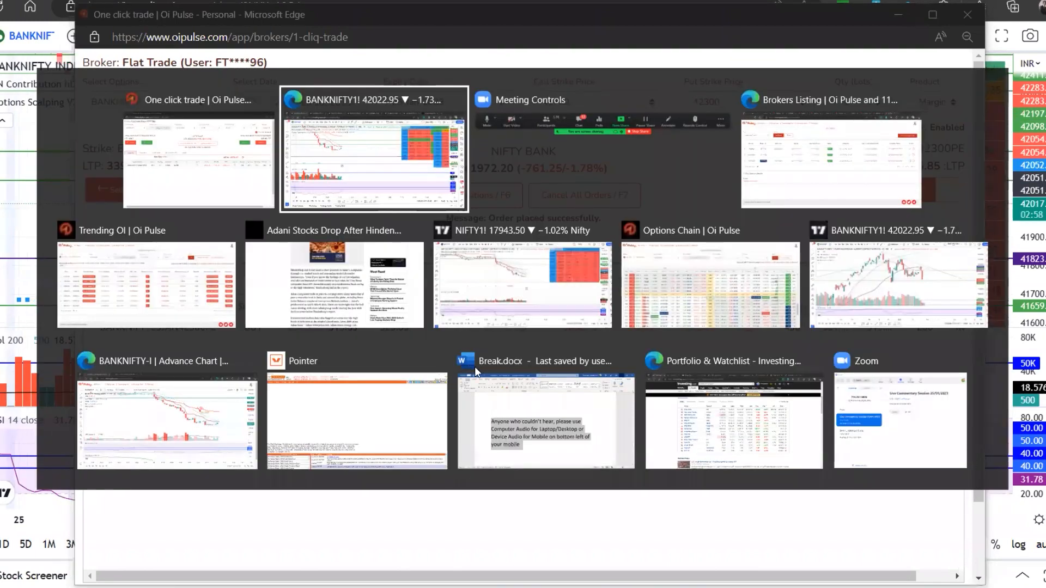
{"action": "key", "text": "alt+Tab"}
{"action": "key", "text": "alt+Tab"}
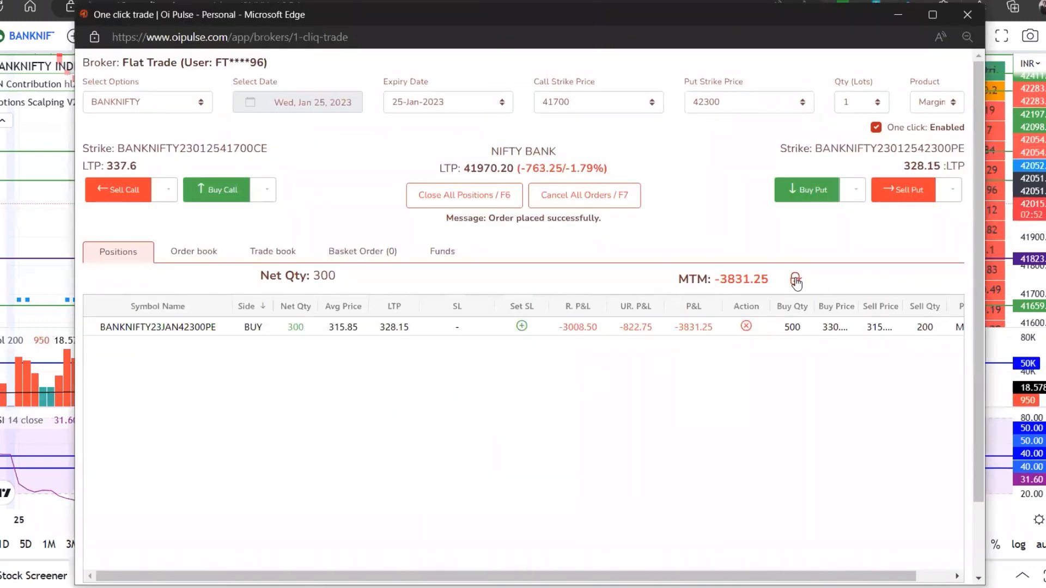
Step: Dismiss the put's stoploss dialog and bring up the MTM target and loss fields
{"action": "left_click", "coordinate": [521, 327]}
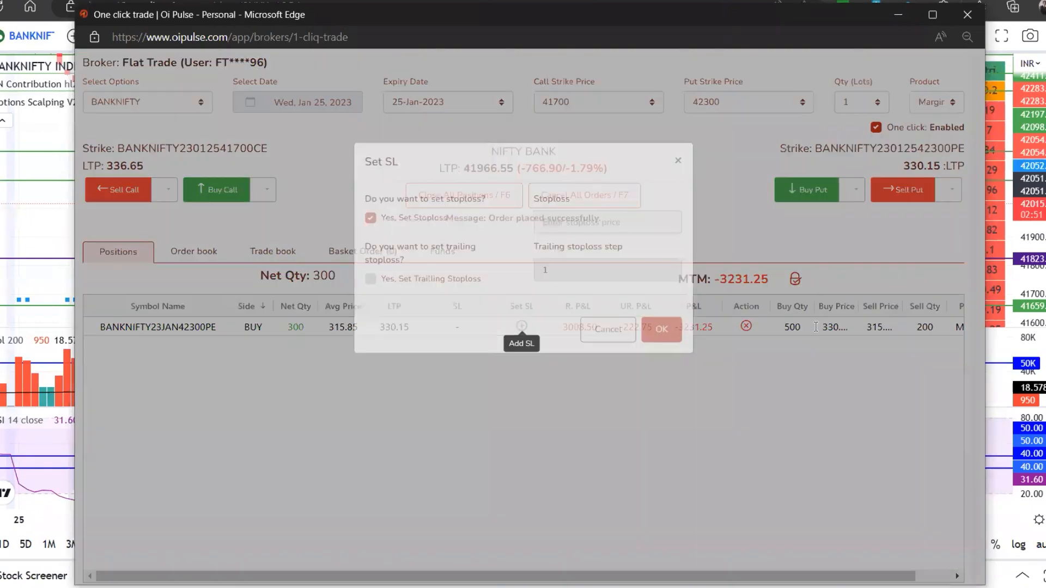
{"action": "left_click", "coordinate": [607, 407]}
{"action": "left_click", "coordinate": [795, 278]}
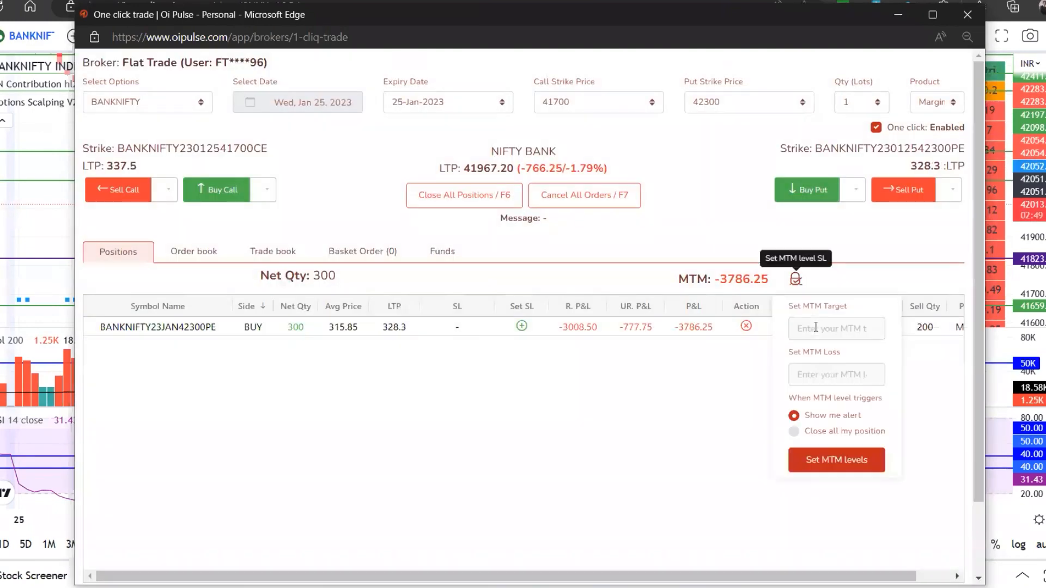
{"action": "left_click", "coordinate": [826, 327]}
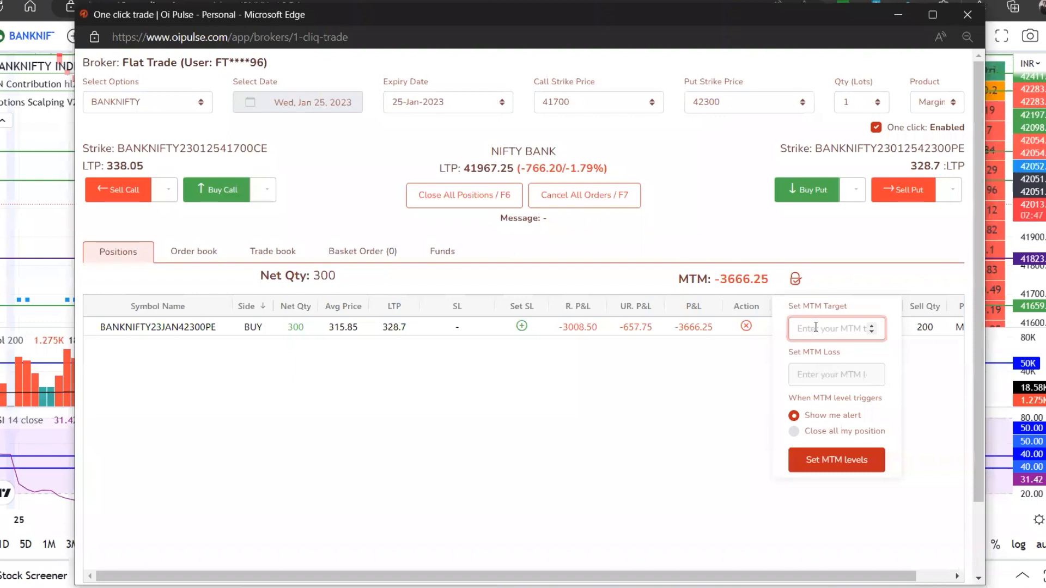
{"action": "type", "text": "5000"}
{"action": "key", "text": "Tab"}
{"action": "type", "text": "-5000"}
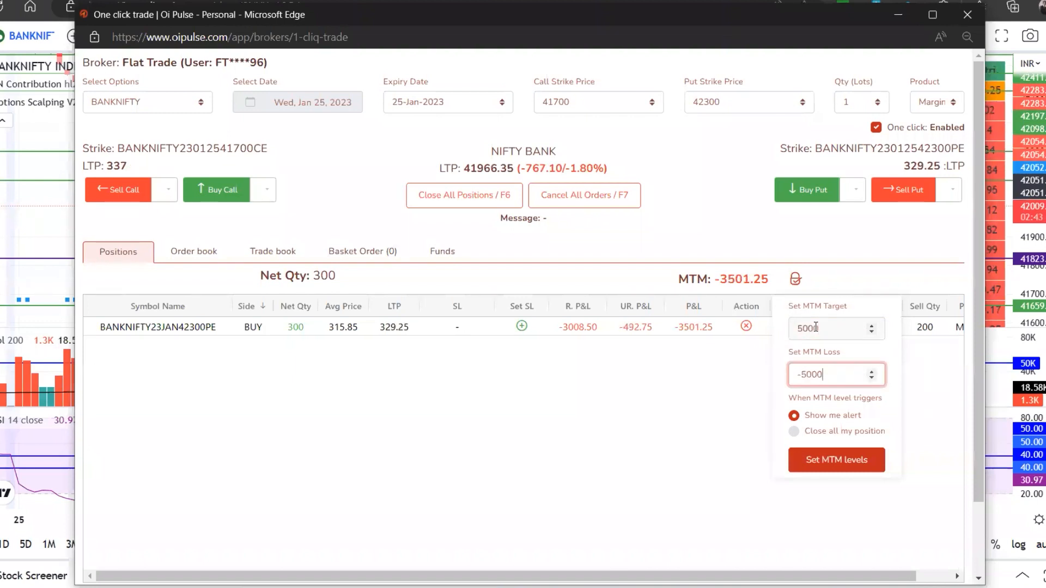
Step: Replace the old 5000/-5000 levels with MTM target 6000 and stoploss -6000
{"action": "key", "text": "BackSpace"}
{"action": "key", "text": "BackSpace"}
{"action": "key", "text": "BackSpace"}
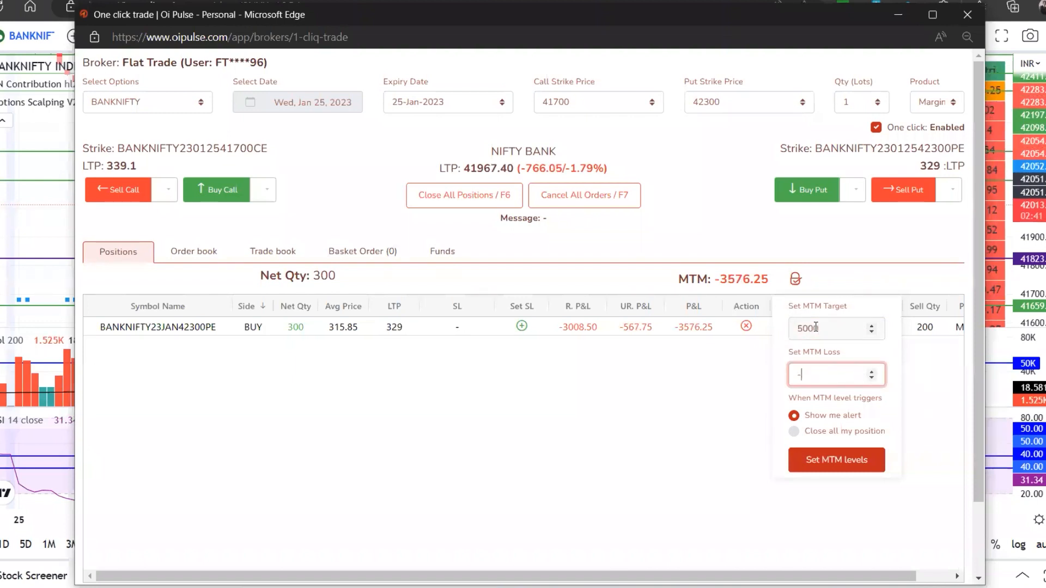
{"action": "type", "text": "6000"}
{"action": "key", "text": "BackSpace"}
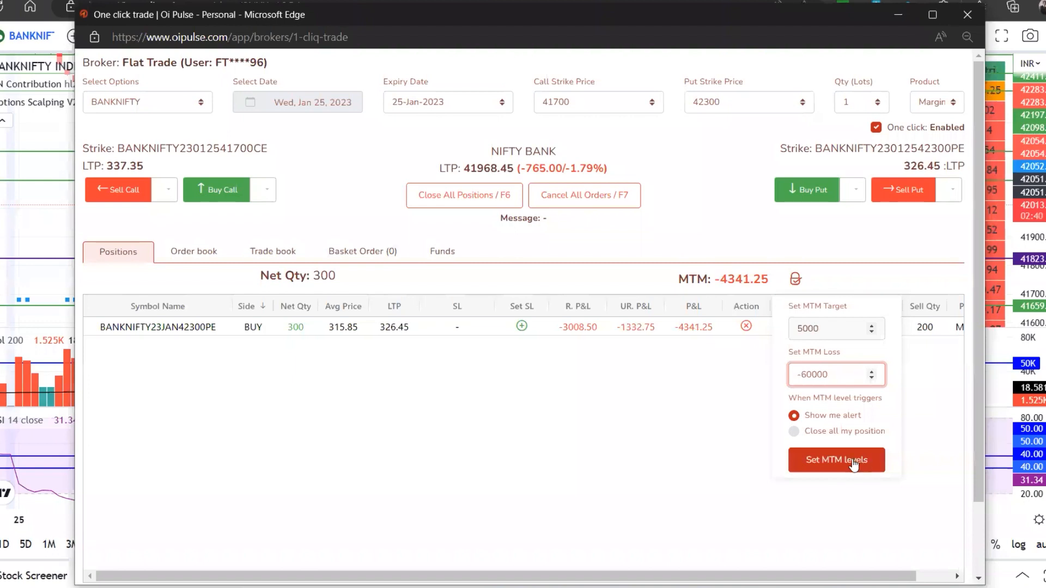
{"action": "key", "text": "shift+Tab"}
{"action": "type", "text": "6000"}
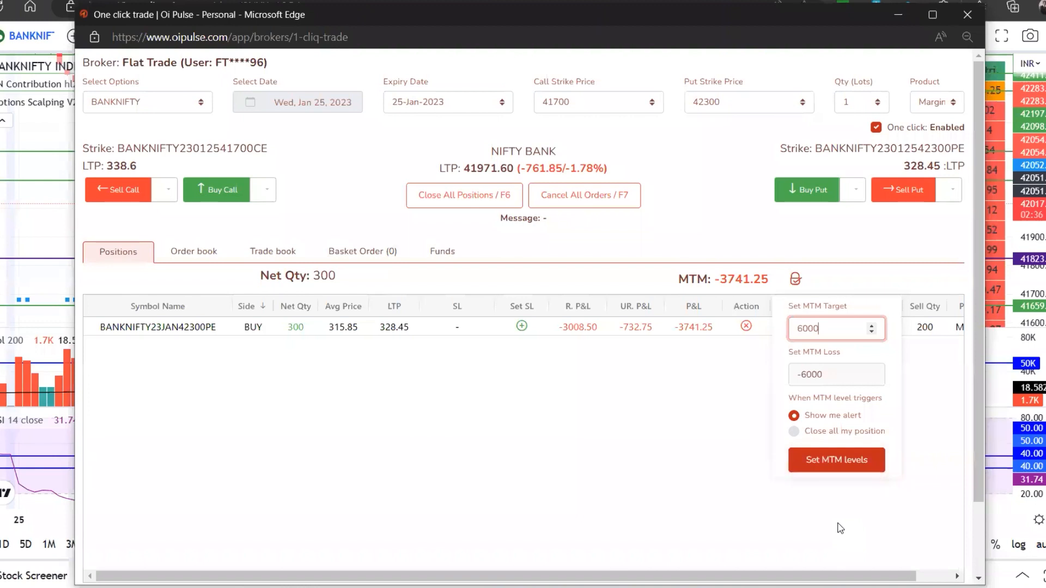
{"action": "key", "text": "Return"}
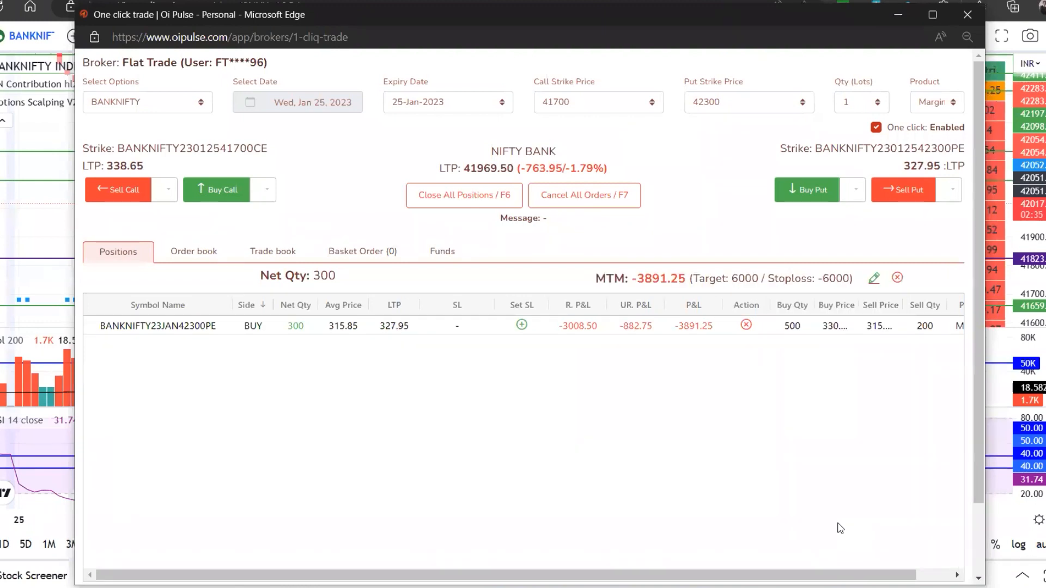
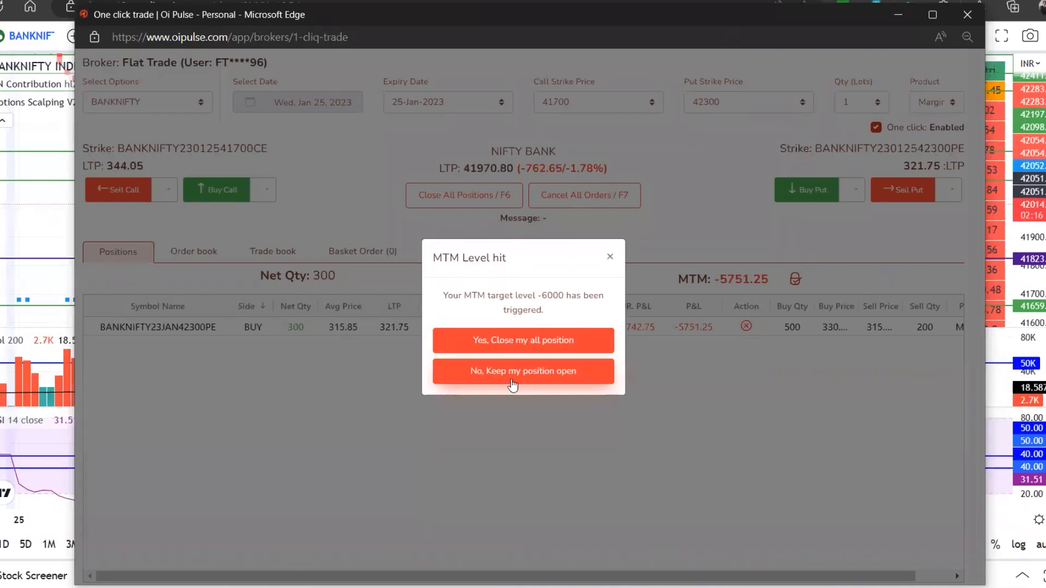
Step: Keep the 42300 put open after the MTM alert and buy two more lots to reach 450 quantity
{"action": "left_click", "coordinate": [523, 372]}
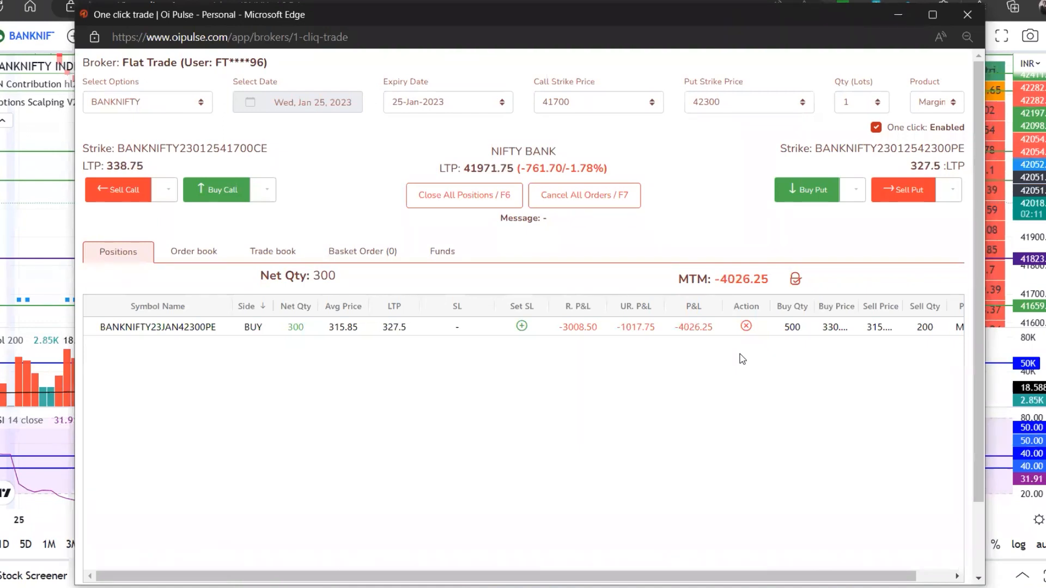
{"action": "key", "text": "F2"}
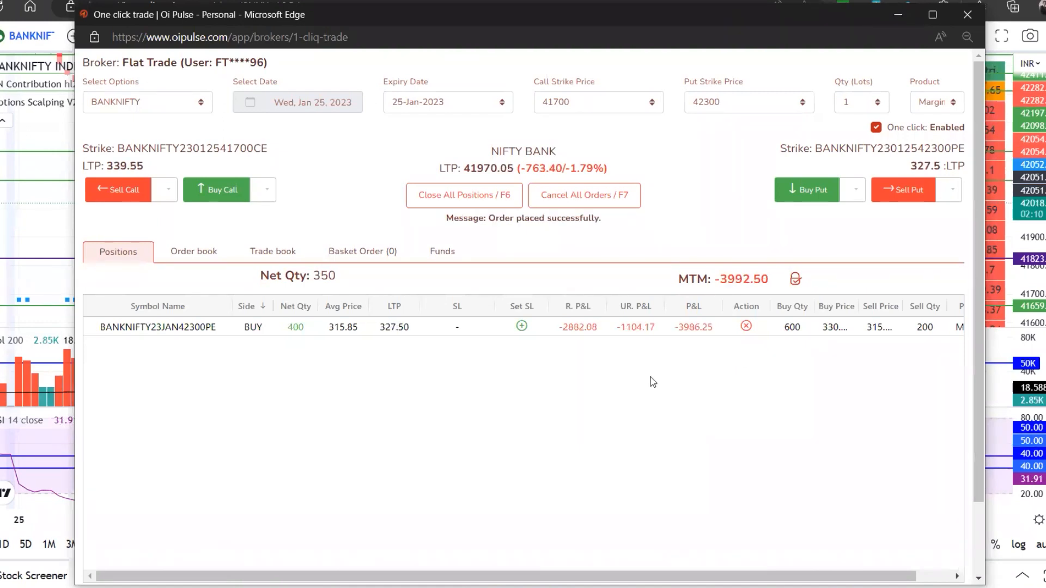
{"action": "key", "text": "F2"}
Step: Give the BANKNIFTY 42300 put position a 275 stop-loss
{"action": "left_click", "coordinate": [522, 327]}
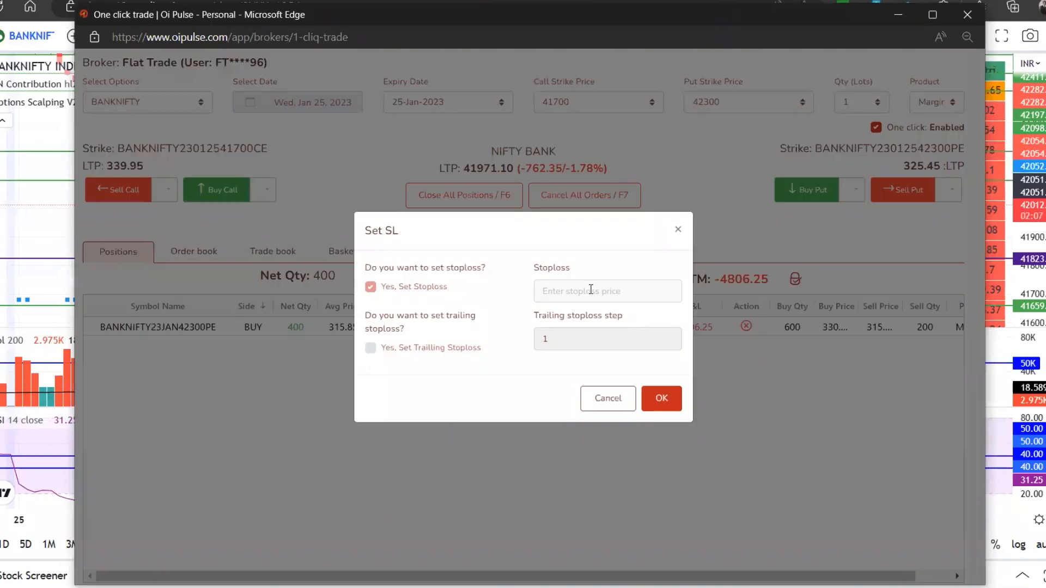
{"action": "left_click", "coordinate": [591, 289]}
{"action": "type", "text": "275"}
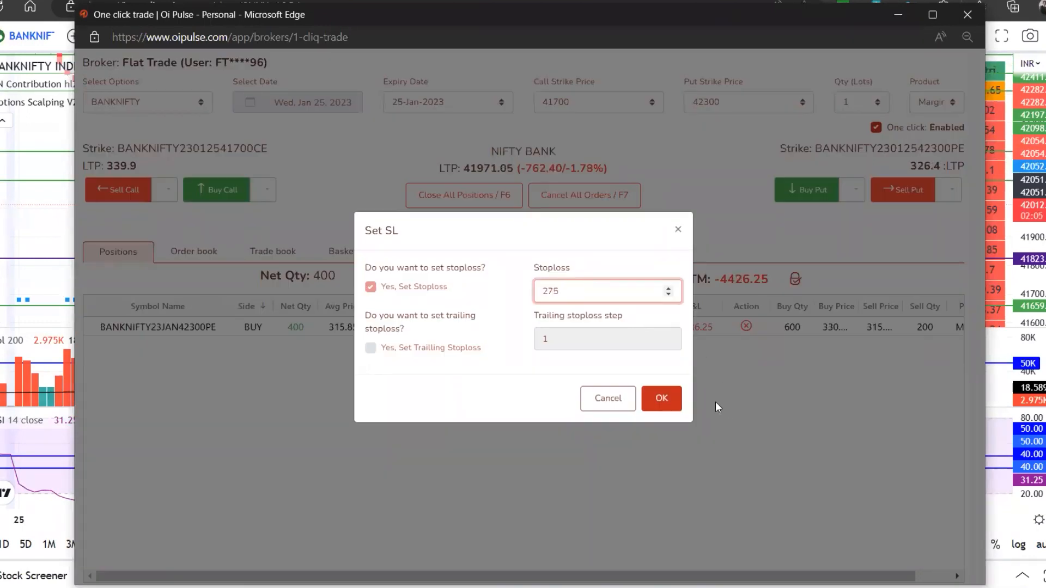
{"action": "left_click", "coordinate": [661, 400]}
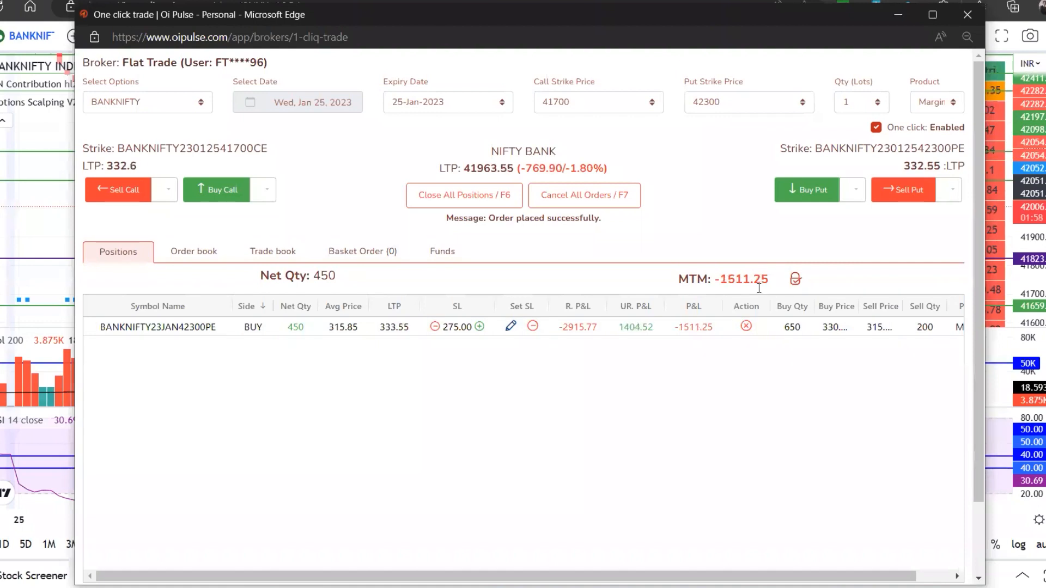
Step: Set MTM levels of 5000 target and -5000 loss that close all positions when hit
{"action": "left_click", "coordinate": [791, 278]}
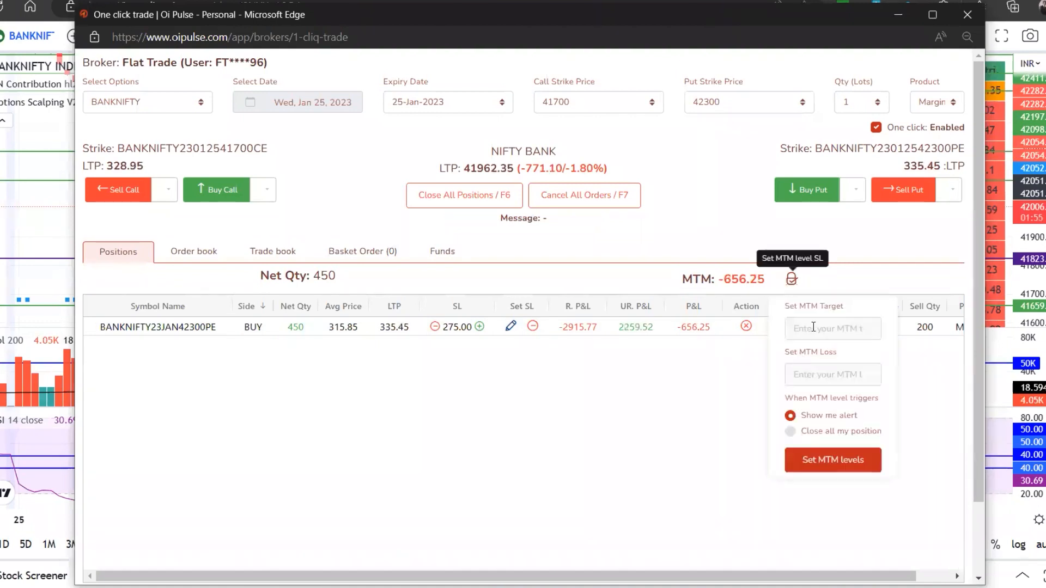
{"action": "left_click", "coordinate": [815, 327]}
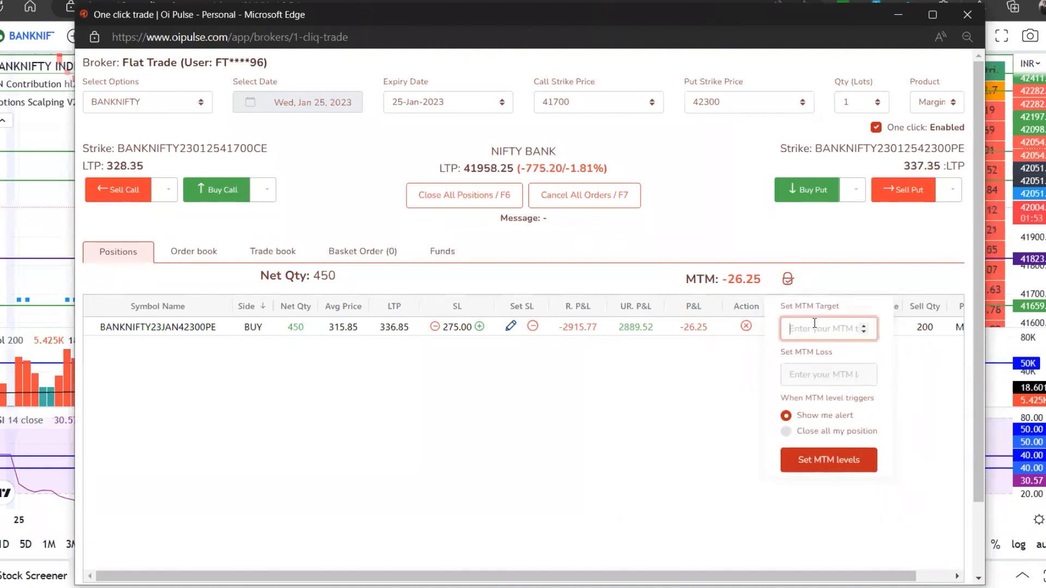
{"action": "type", "text": "5000"}
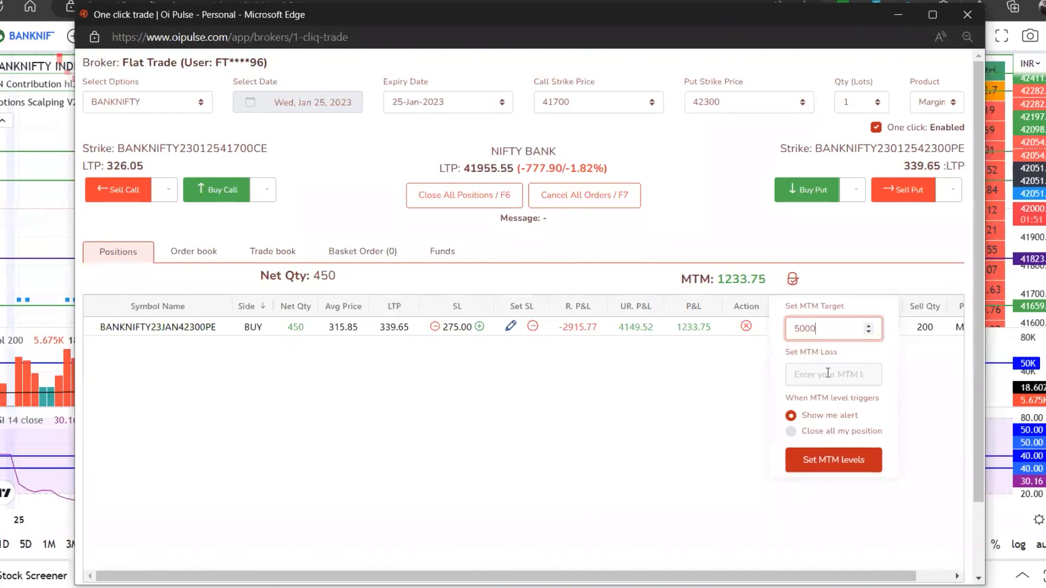
{"action": "left_click", "coordinate": [791, 431]}
{"action": "left_click", "coordinate": [831, 374]}
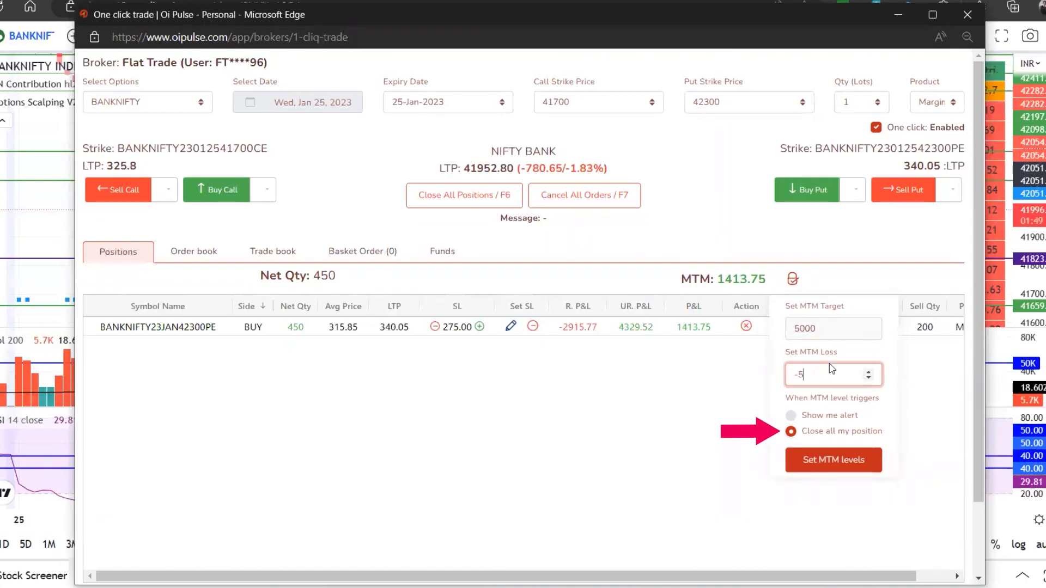
{"action": "type", "text": "-5000"}
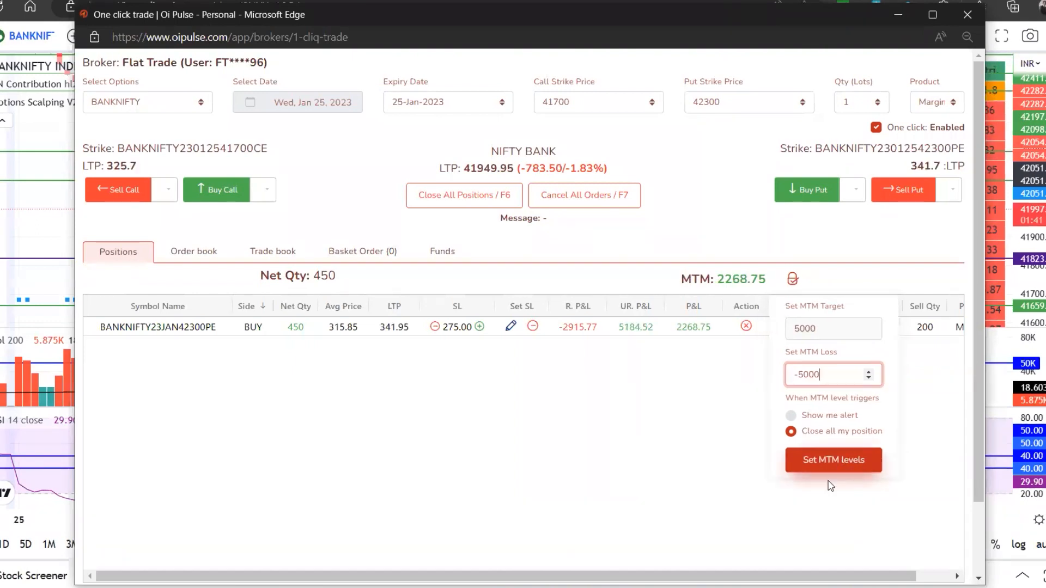
{"action": "left_click", "coordinate": [842, 464]}
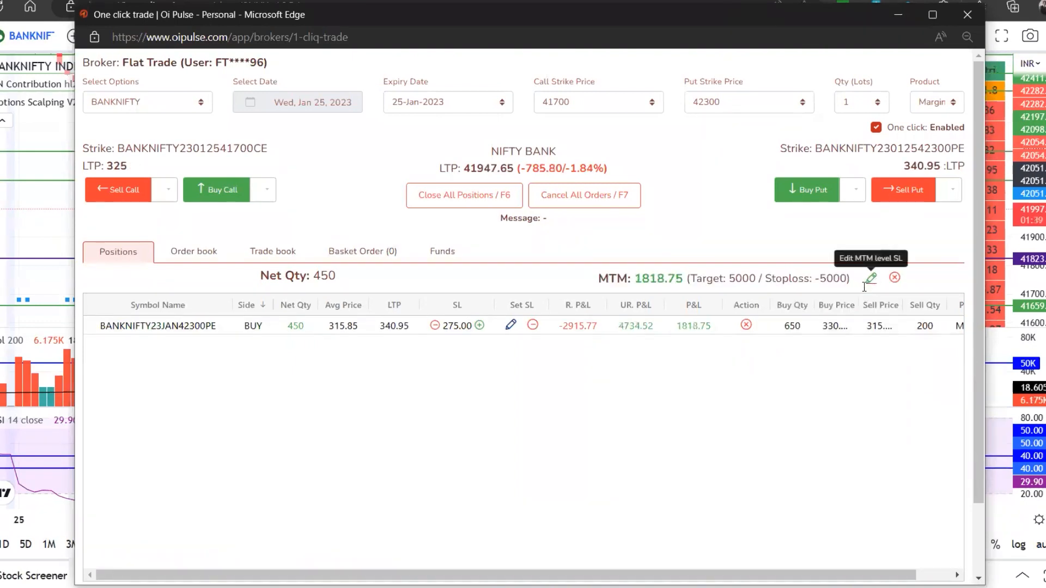
Step: Review the MTM levels without editing, then remove the 5000 / -5000 levels
{"action": "left_click", "coordinate": [871, 278]}
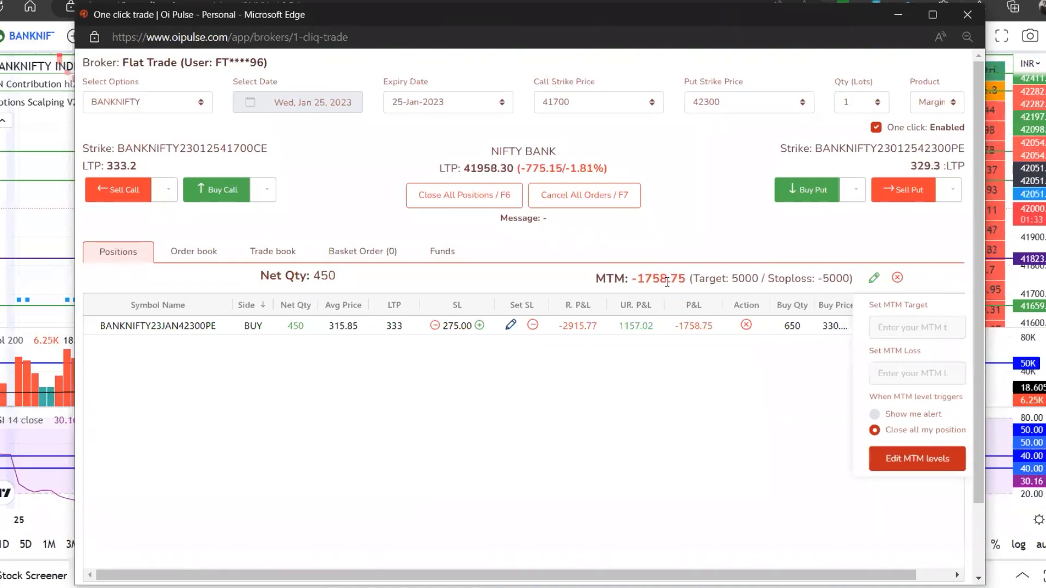
{"action": "left_click", "coordinate": [799, 350]}
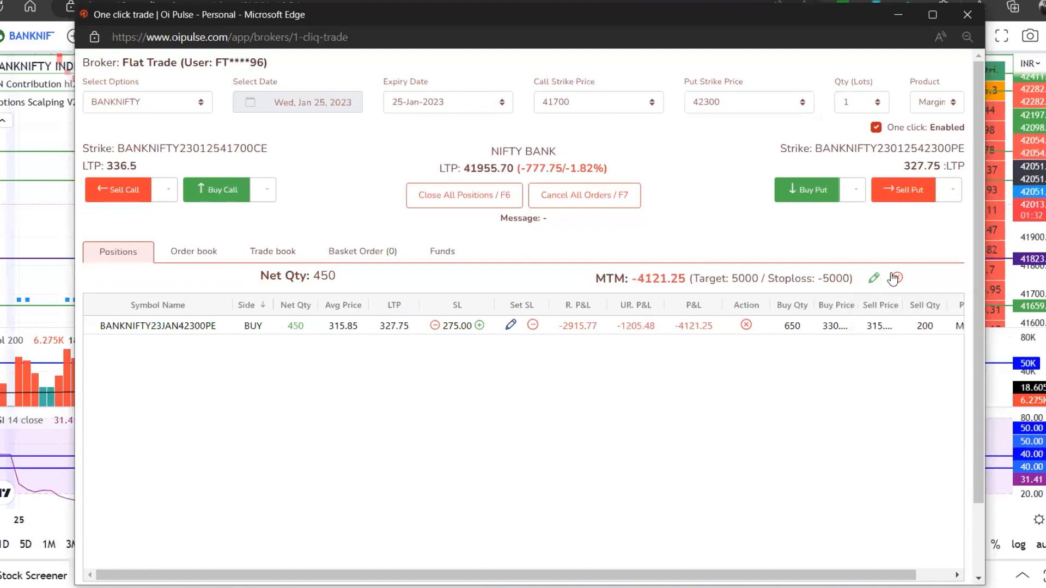
{"action": "left_click", "coordinate": [898, 280]}
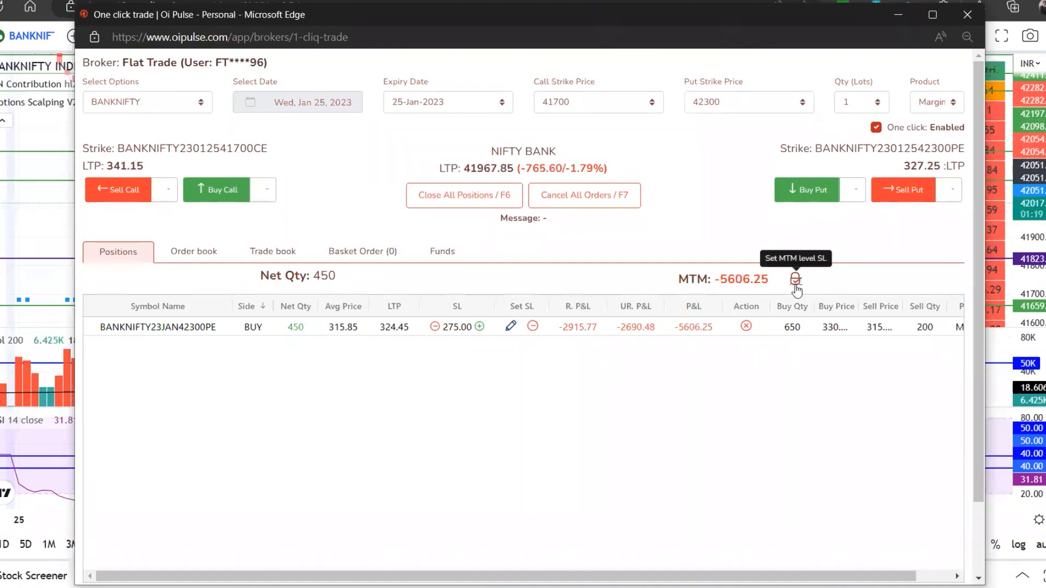
{"action": "left_click", "coordinate": [794, 278]}
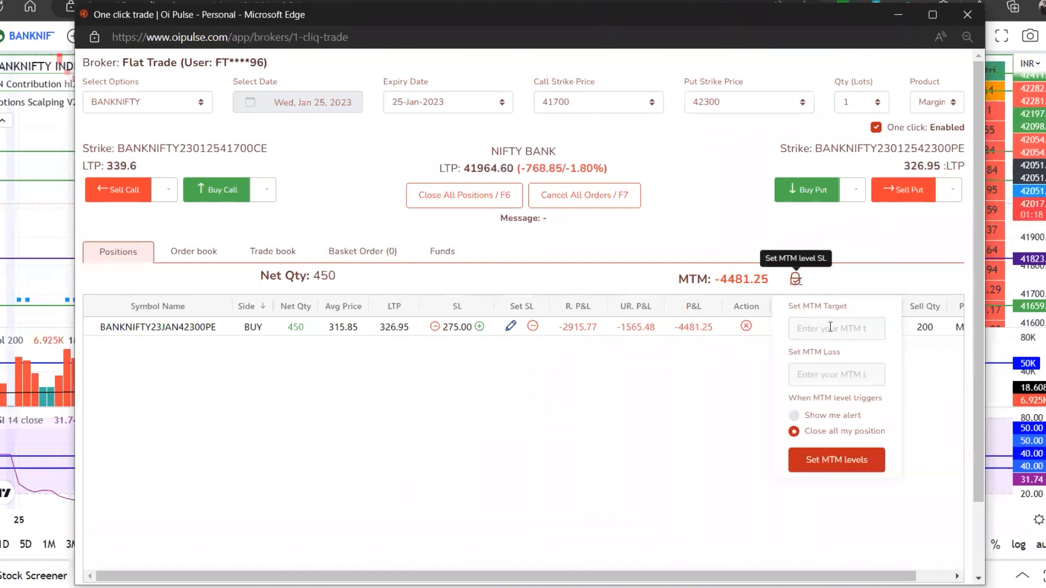
{"action": "left_click", "coordinate": [830, 327]}
{"action": "type", "text": "10000"}
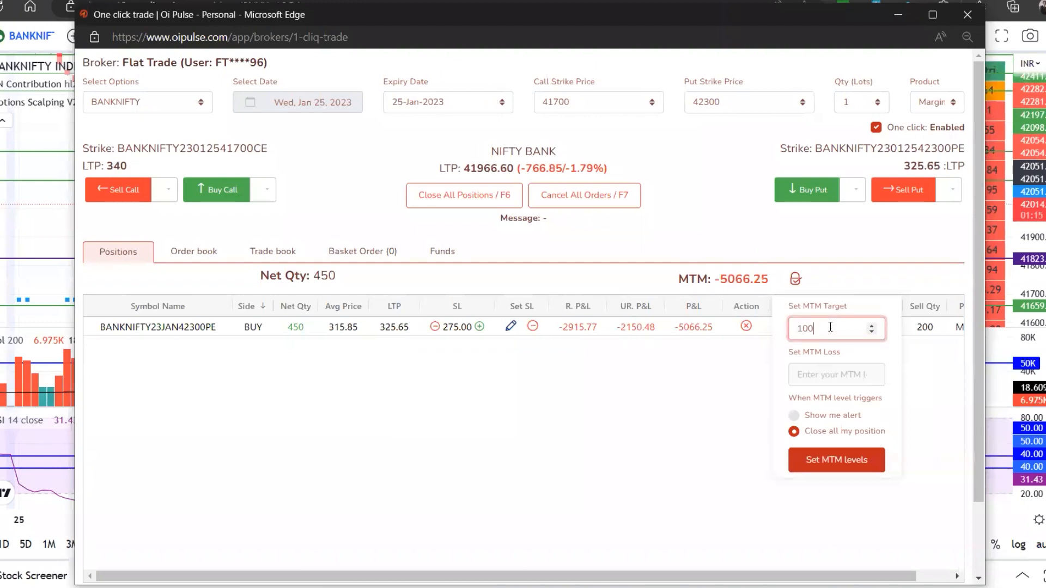
{"action": "left_click", "coordinate": [835, 374]}
{"action": "type", "text": "-"}
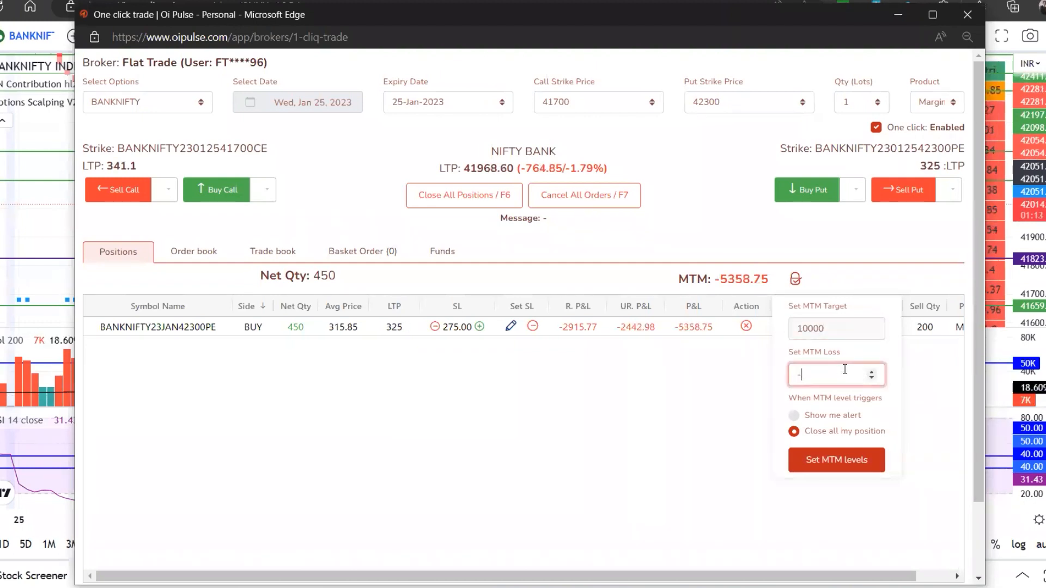
{"action": "type", "text": "10000"}
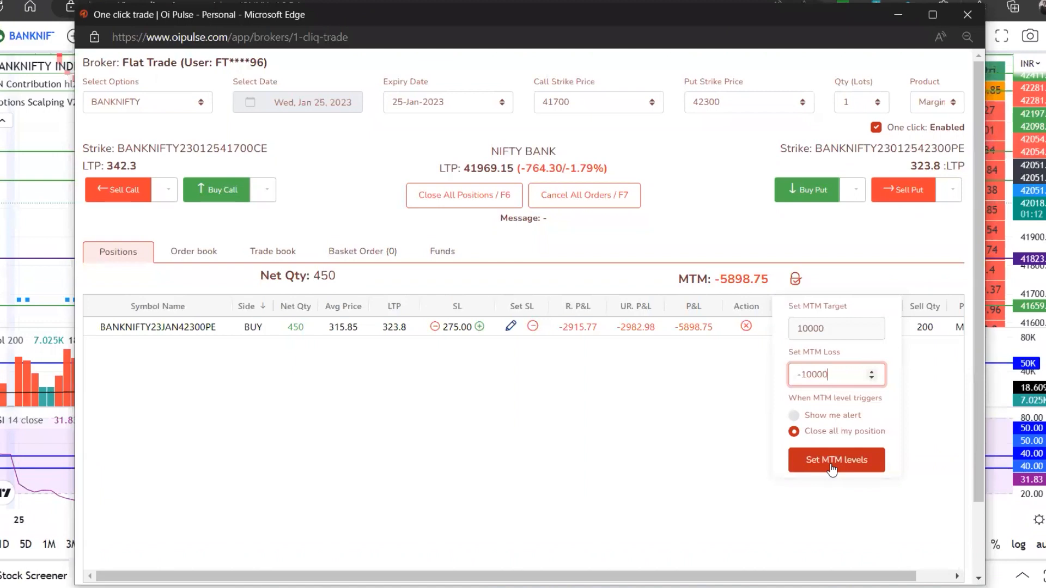
{"action": "left_click", "coordinate": [813, 471]}
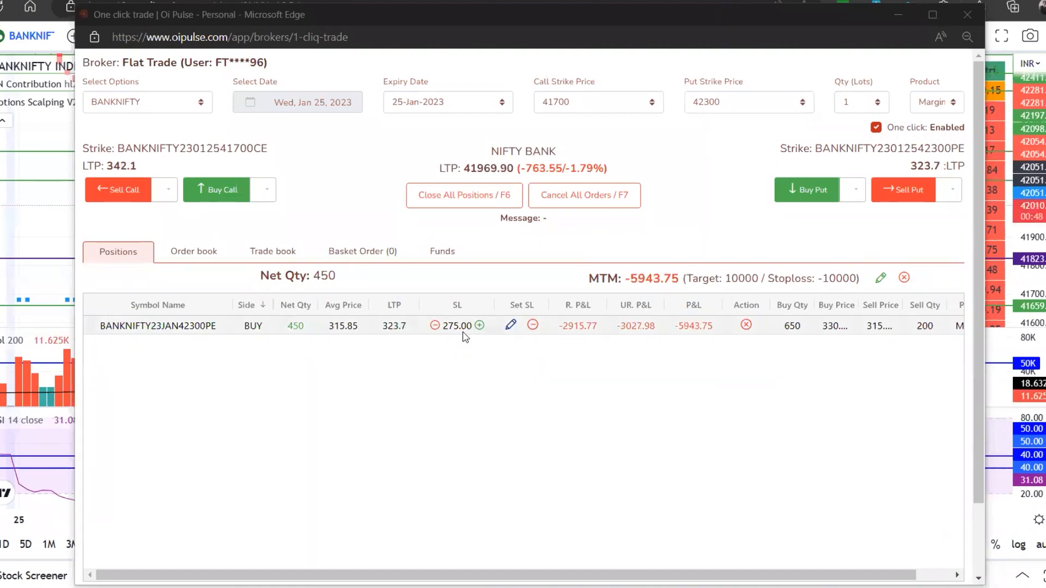
{"action": "left_click", "coordinate": [536, 328]}
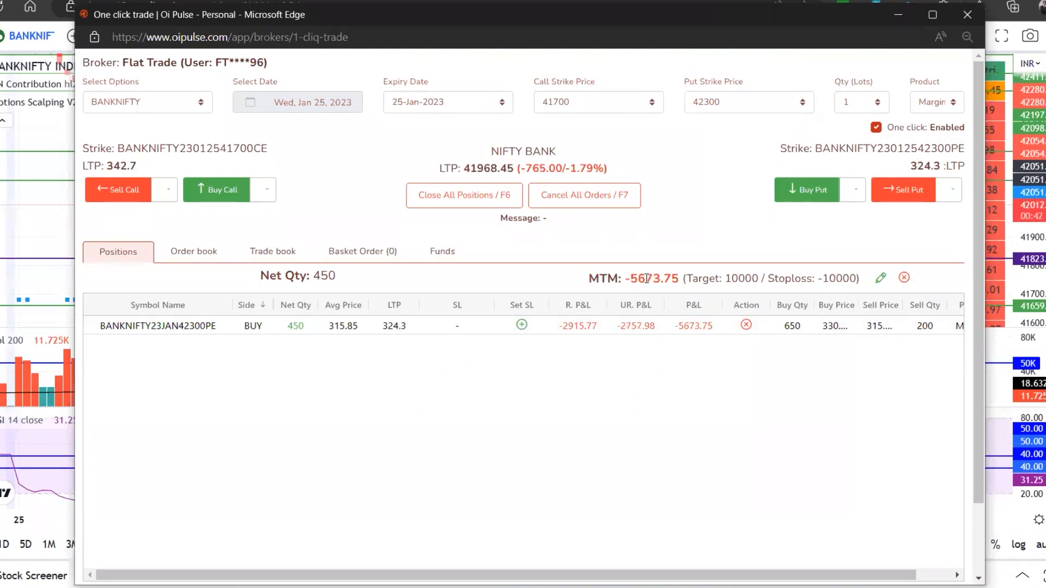
{"action": "left_click", "coordinate": [880, 279]}
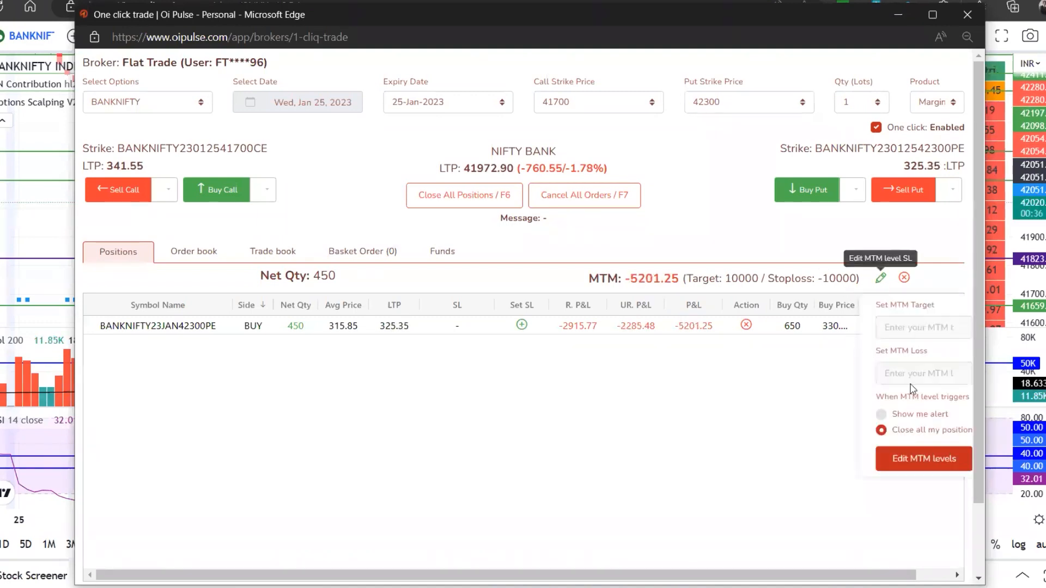
{"action": "left_click", "coordinate": [889, 327]}
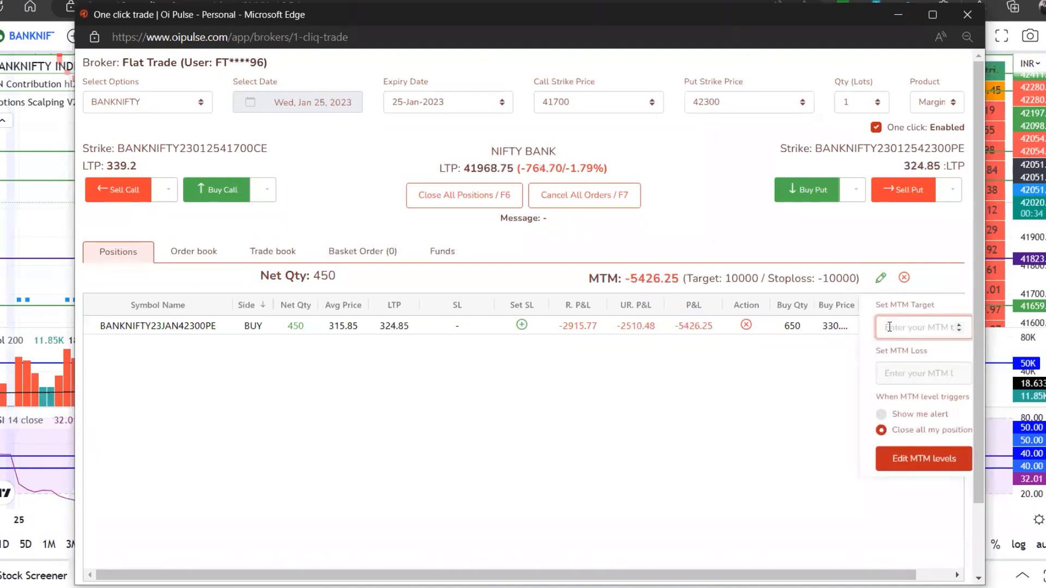
{"action": "type", "text": "-12000"}
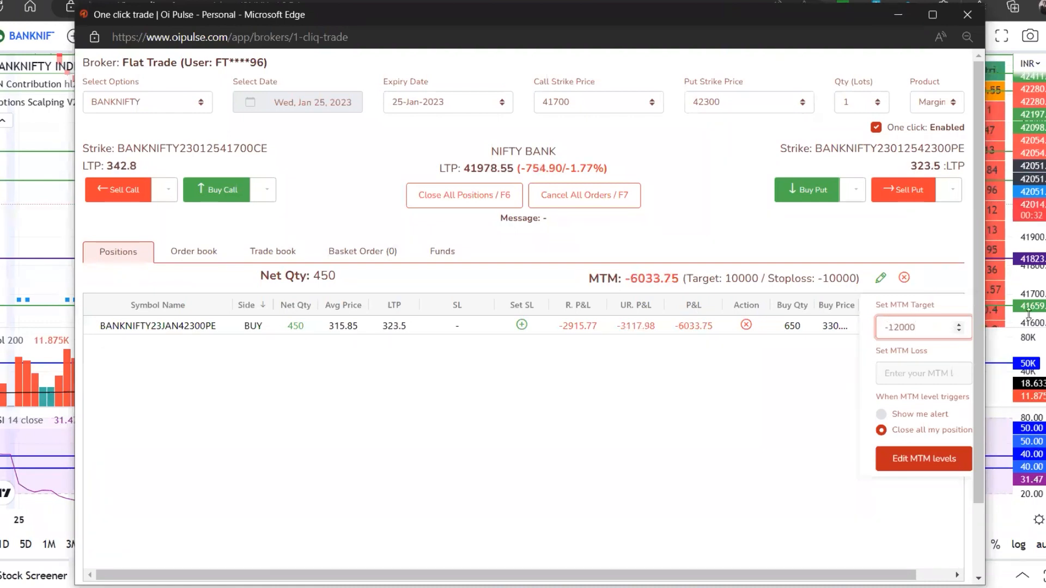
{"action": "left_click", "coordinate": [735, 354]}
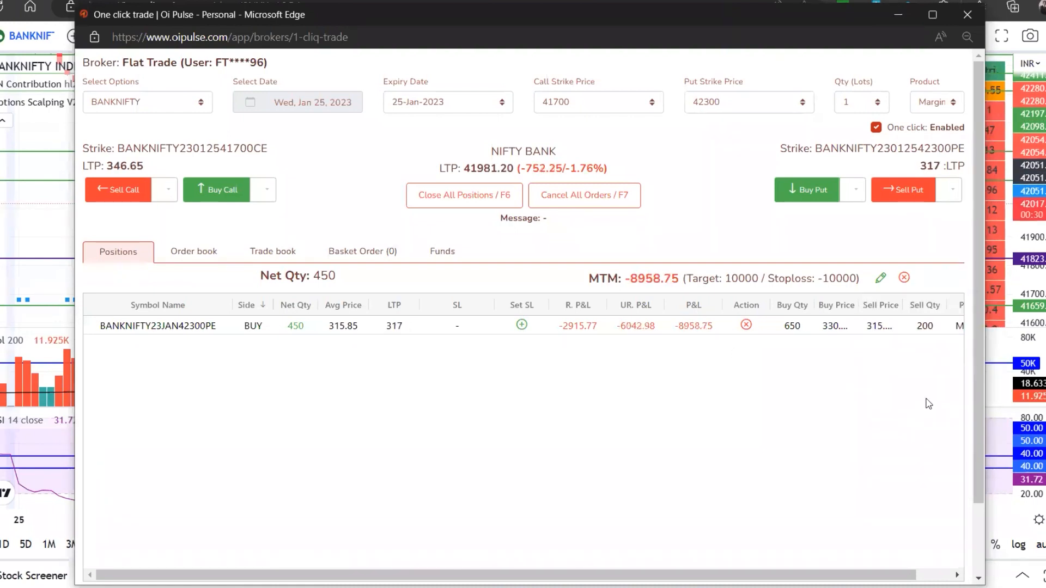
Step: Check the MTM settings, glance at the BANKNIFTY futures chart and return to the one-click trade page
{"action": "left_click", "coordinate": [881, 280]}
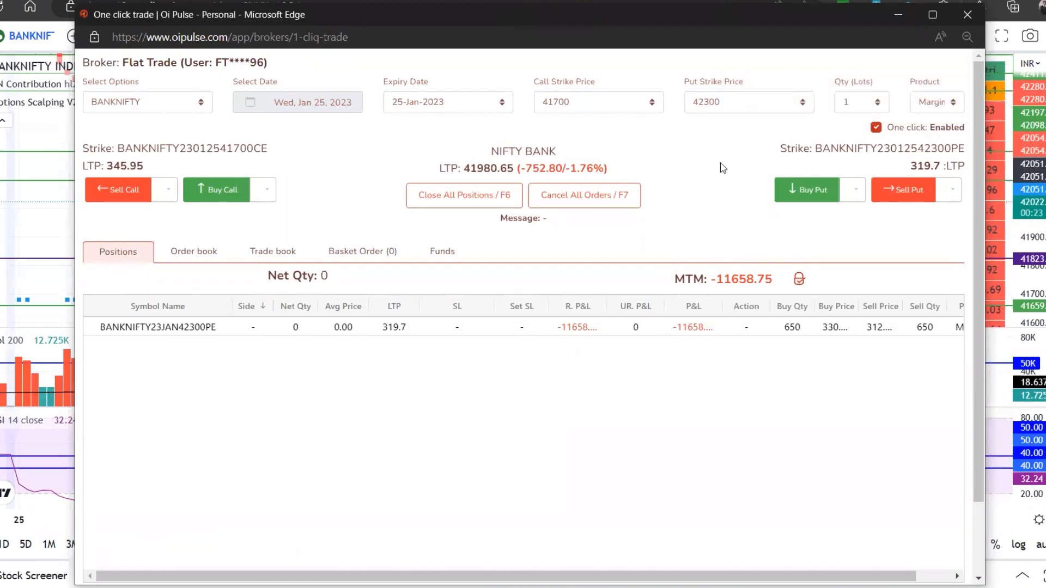
{"action": "key", "text": "alt+Tab"}
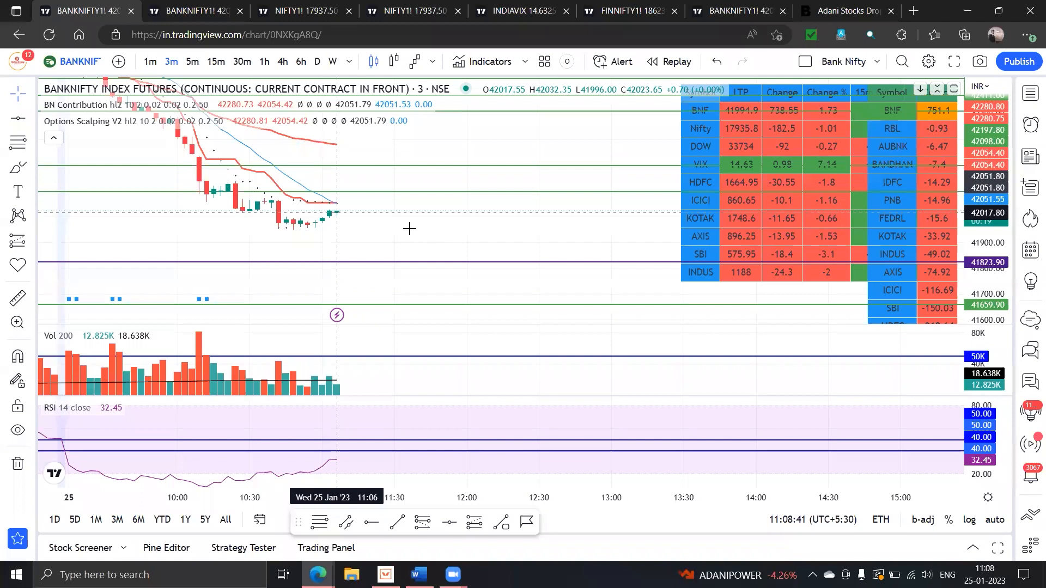
{"action": "key", "text": "alt+Tab"}
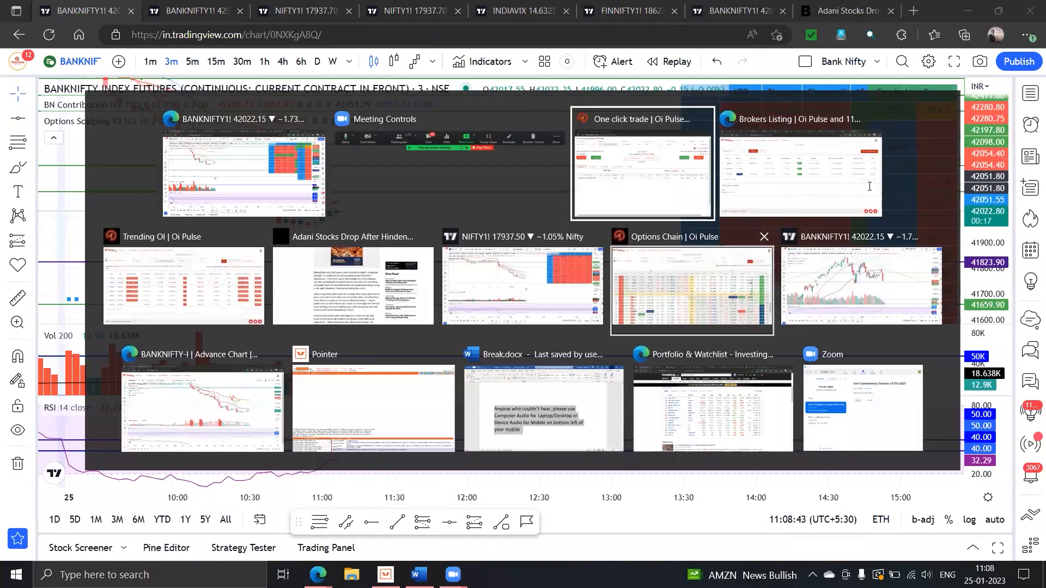
{"action": "left_click", "coordinate": [642, 172]}
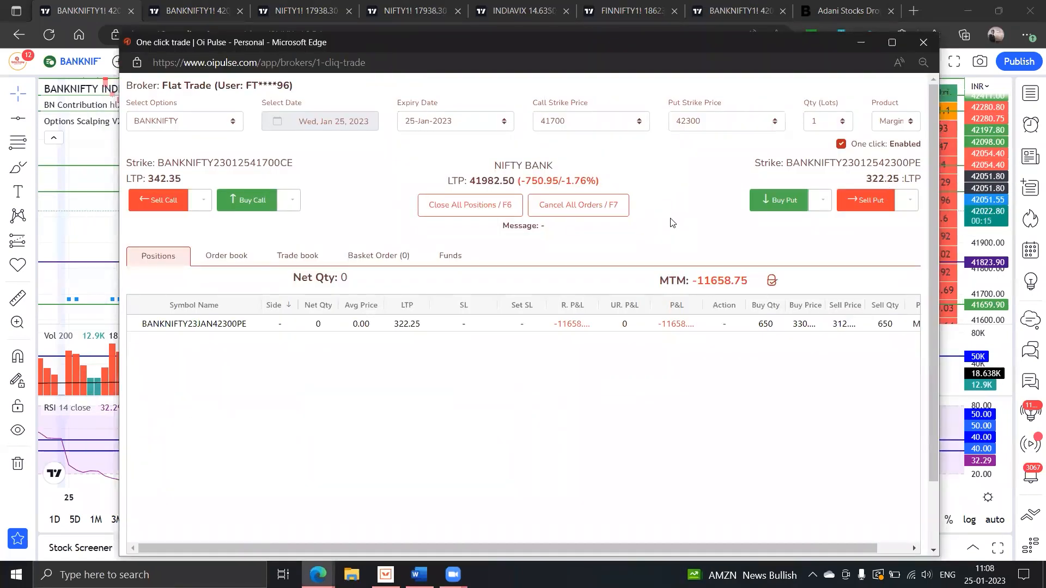
Step: Buy the 42300 put again and set MTM target 15000 and loss -25000
{"action": "key", "text": "F7"}
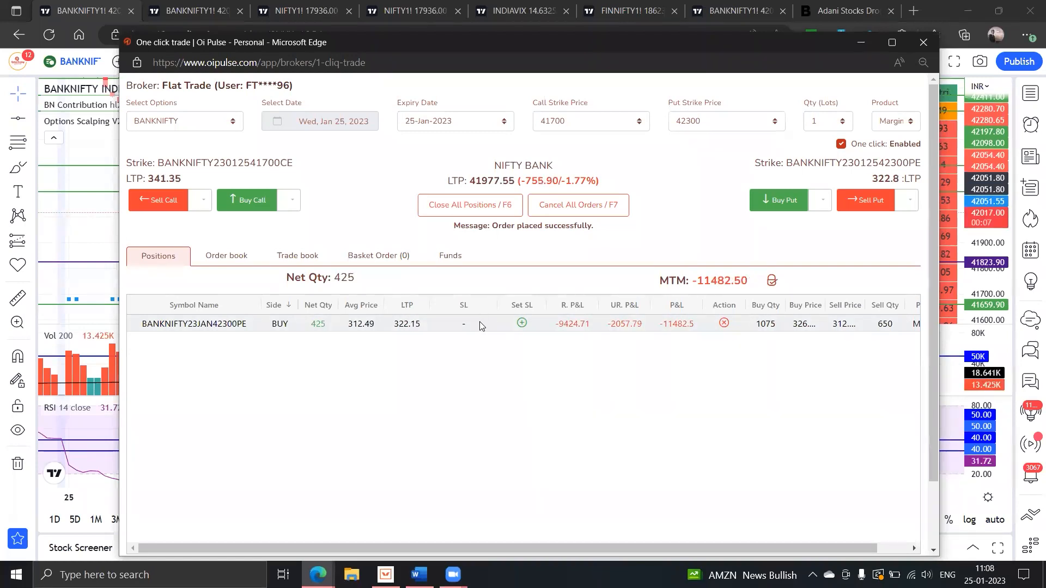
{"action": "left_click", "coordinate": [772, 281]}
{"action": "left_click_drag", "start_coordinate": [774, 326], "coordinate": [830, 324]}
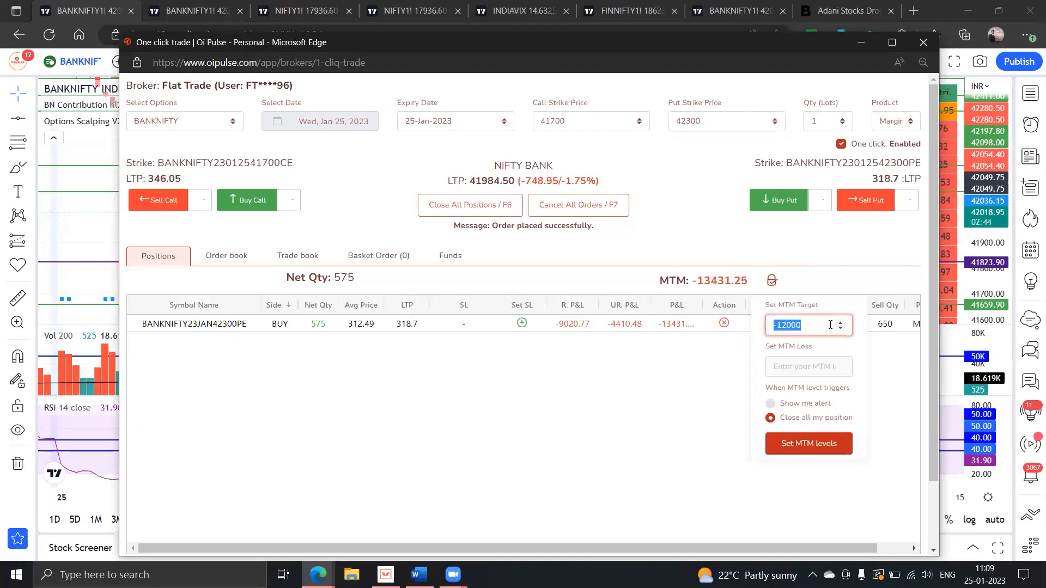
{"action": "type", "text": "150"}
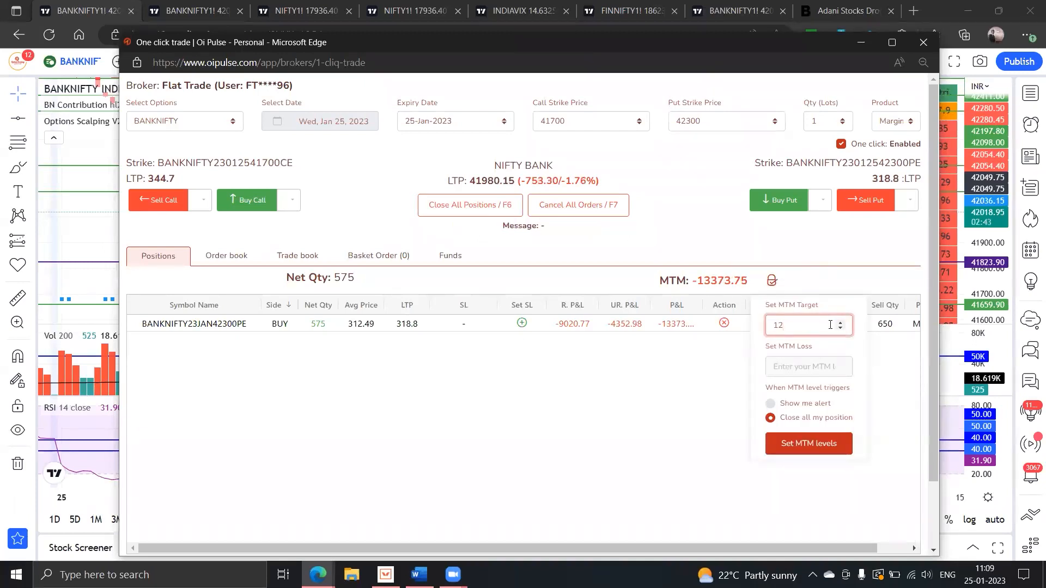
{"action": "type", "text": "00"}
{"action": "key", "text": "Tab"}
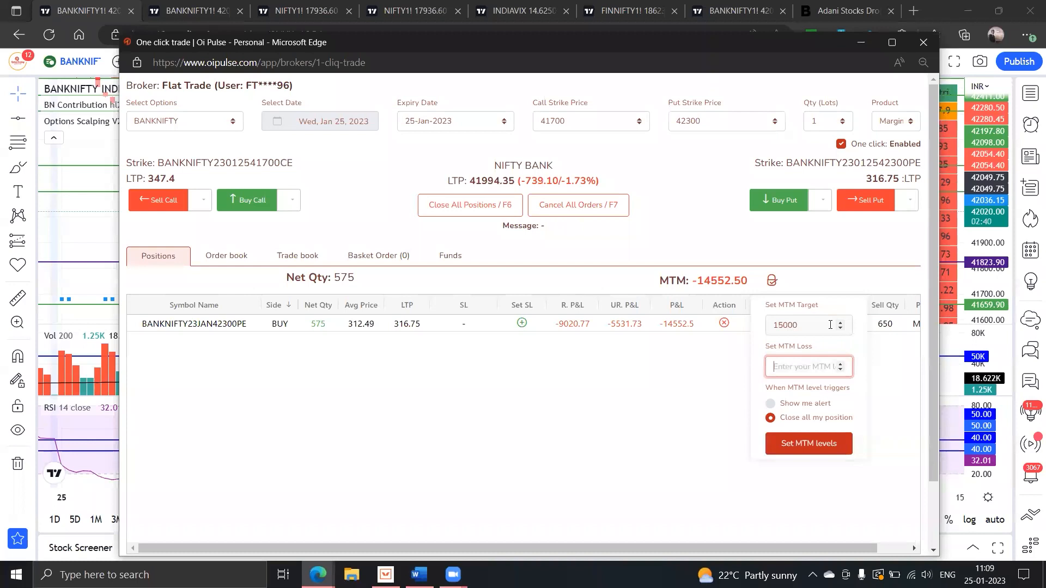
{"action": "type", "text": "-25000"}
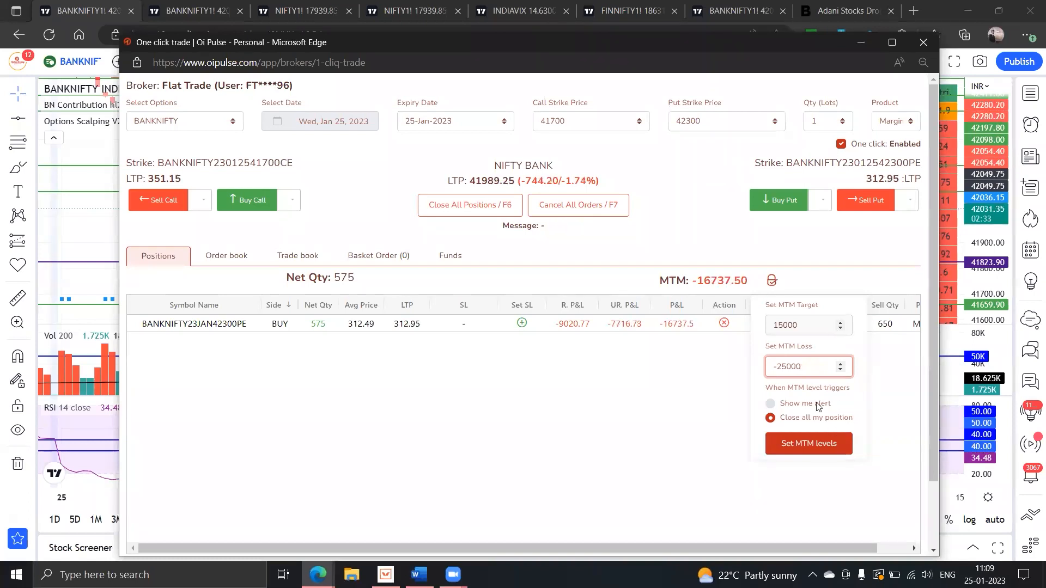
{"action": "left_click", "coordinate": [809, 443]}
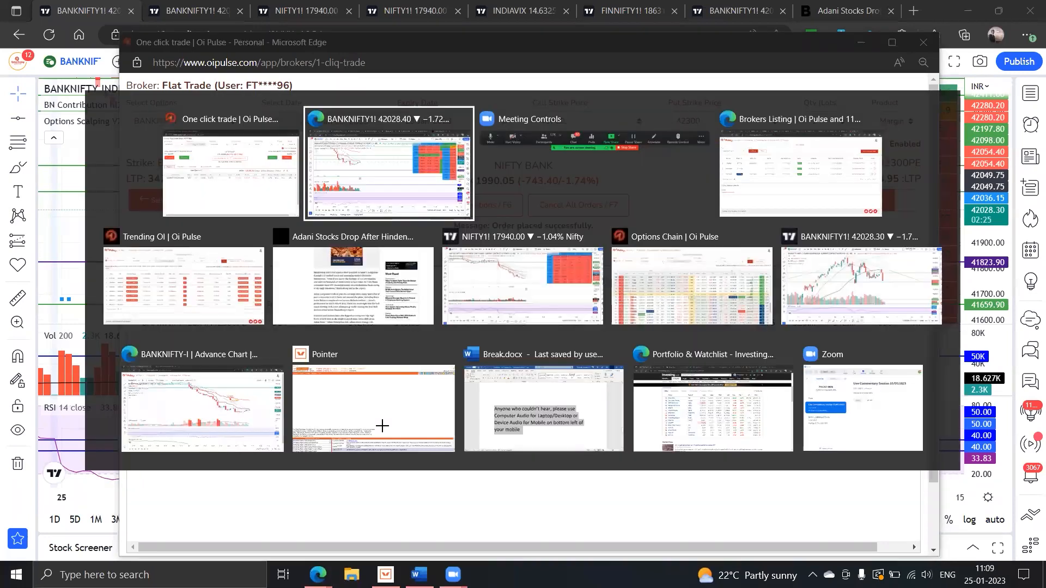
{"action": "key", "text": "alt+Tab"}
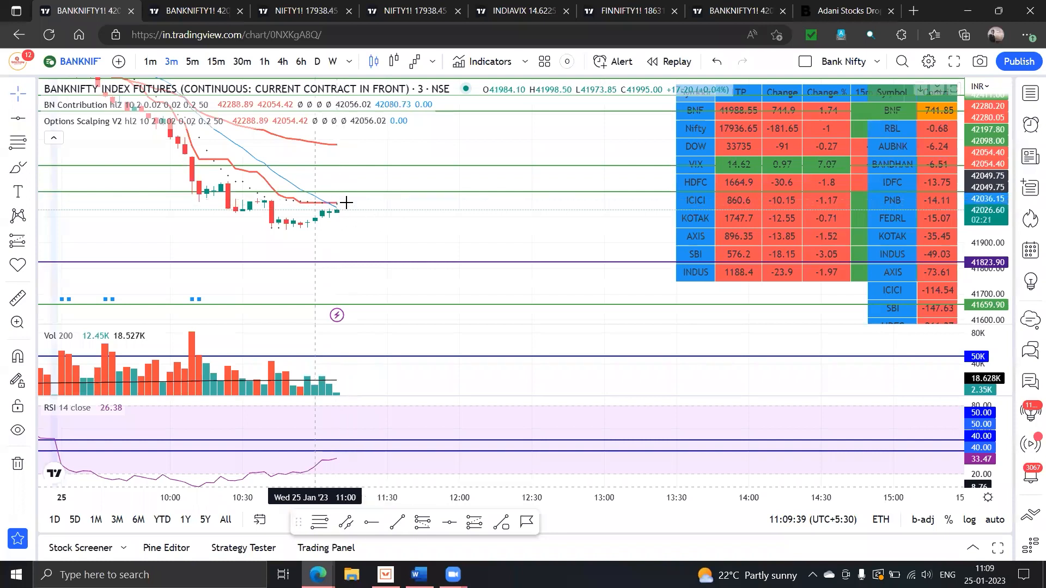
{"action": "mouse_move", "coordinate": [451, 221]}
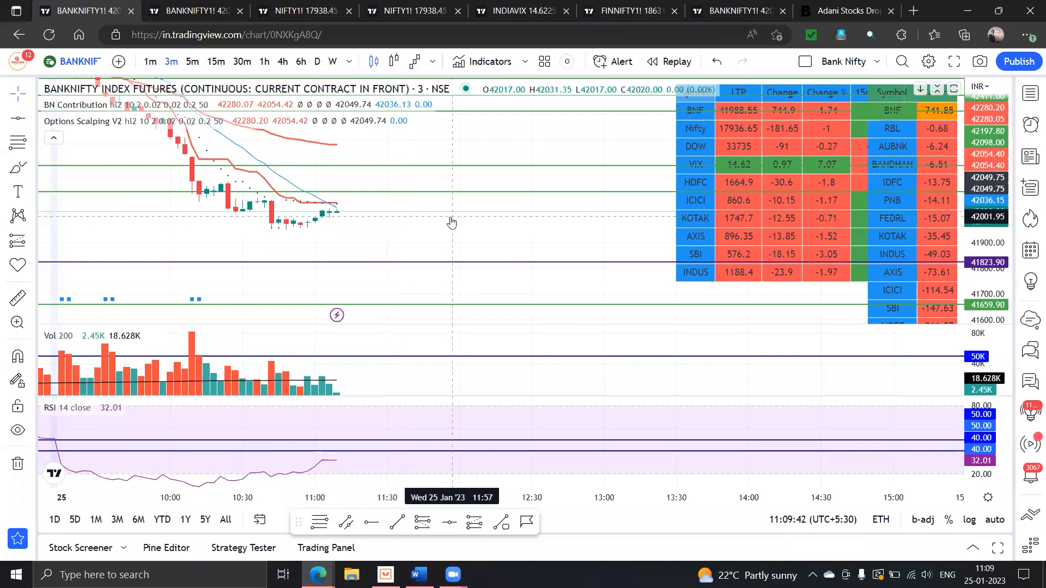
{"action": "key", "text": "alt+Tab"}
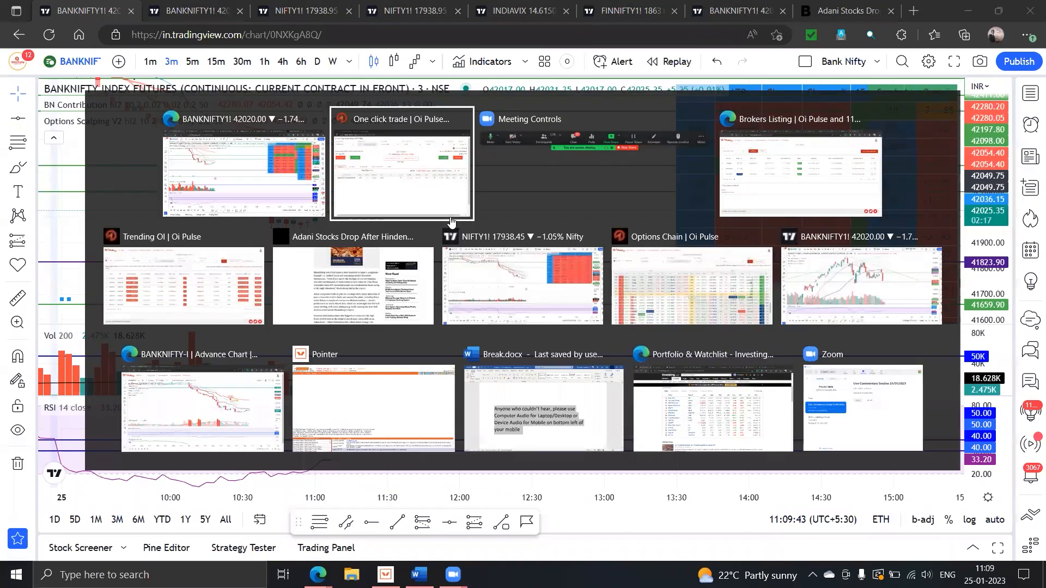
{"action": "left_click", "coordinate": [451, 217]}
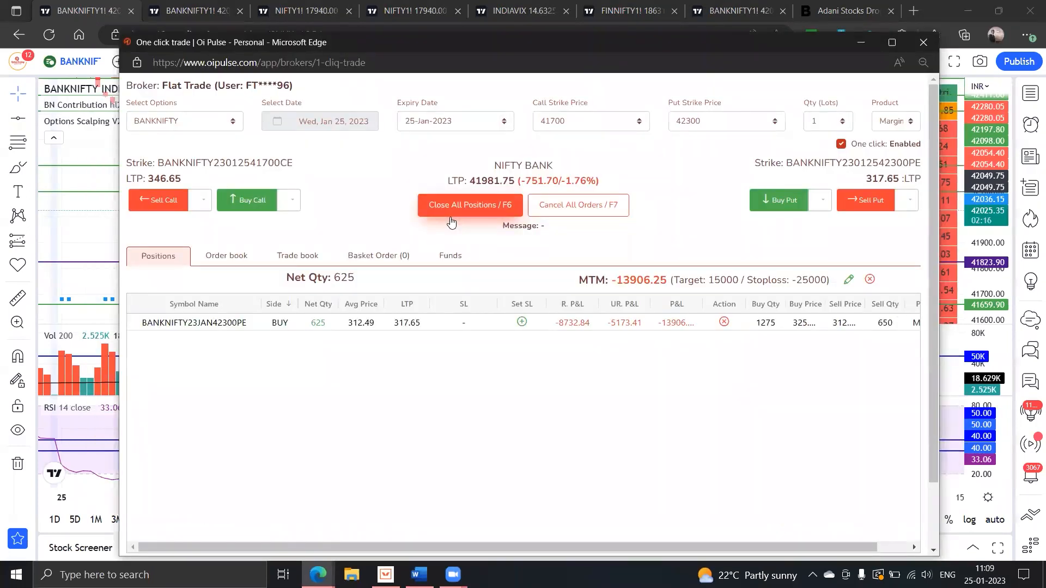
Step: Buy more of the 42300 put, then sell part of it, leaving 500 quantity
{"action": "key", "text": "F3"}
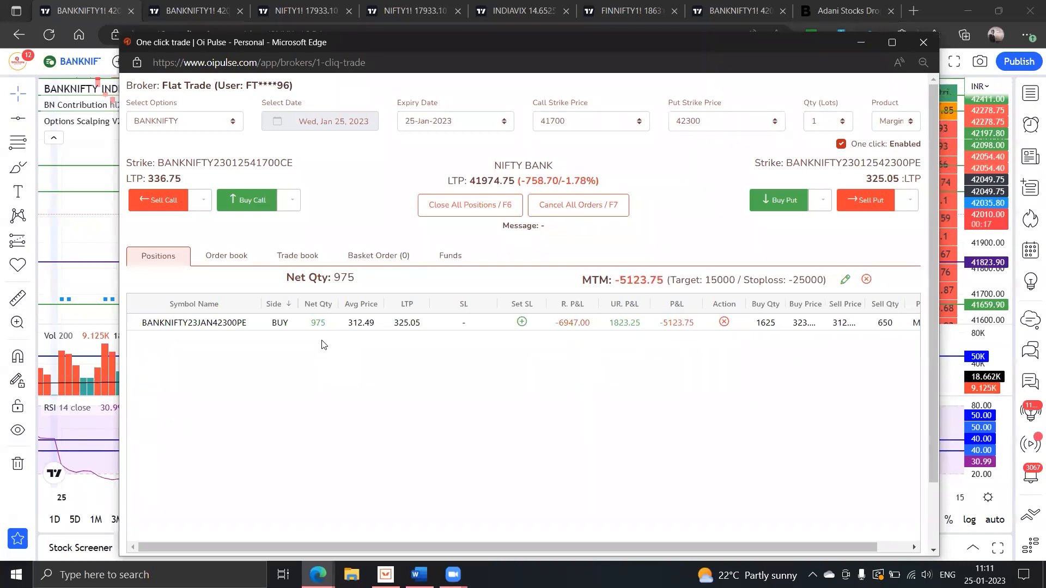
{"action": "key", "text": "F4"}
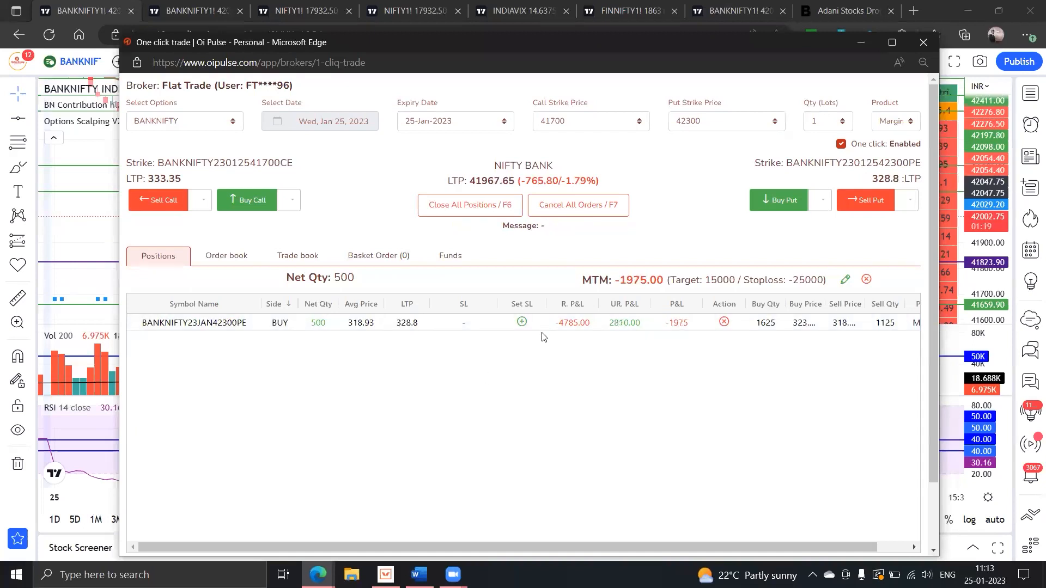
Step: Put a 275 stop-loss on the BANKNIFTY 42300 put position
{"action": "left_click", "coordinate": [522, 322]}
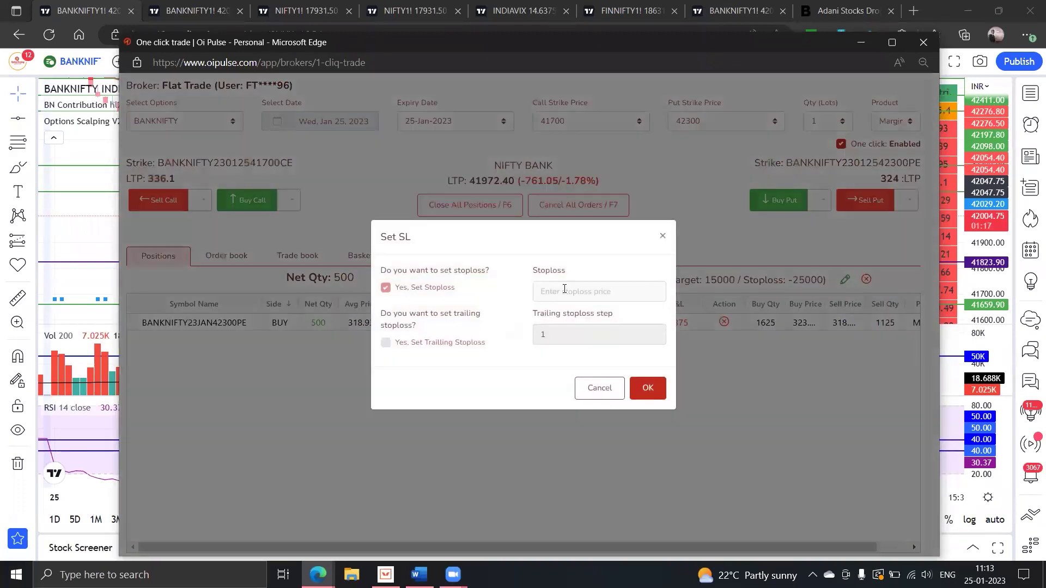
{"action": "left_click", "coordinate": [565, 289]}
{"action": "type", "text": "275"}
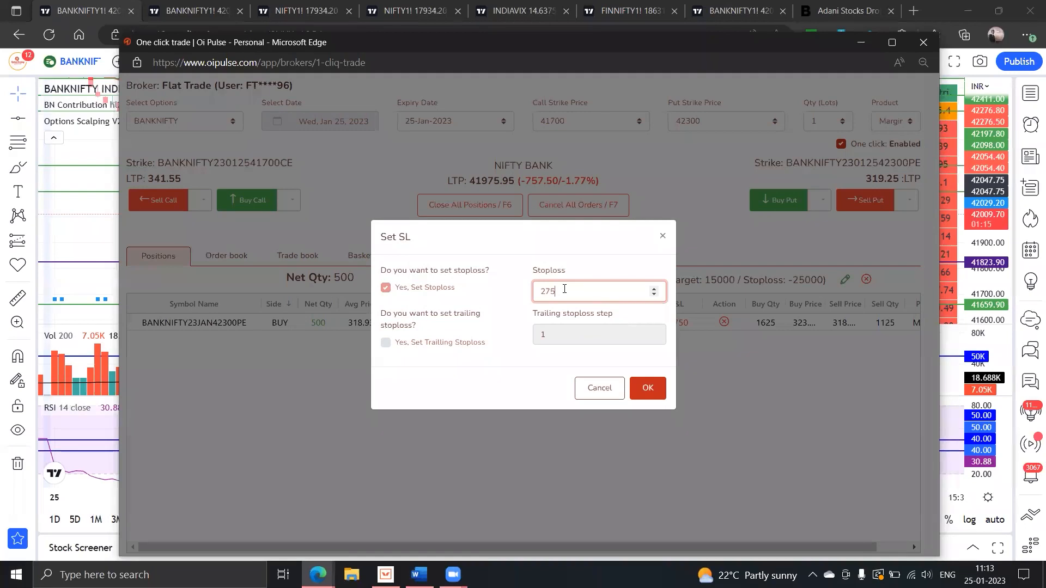
{"action": "left_click", "coordinate": [648, 388]}
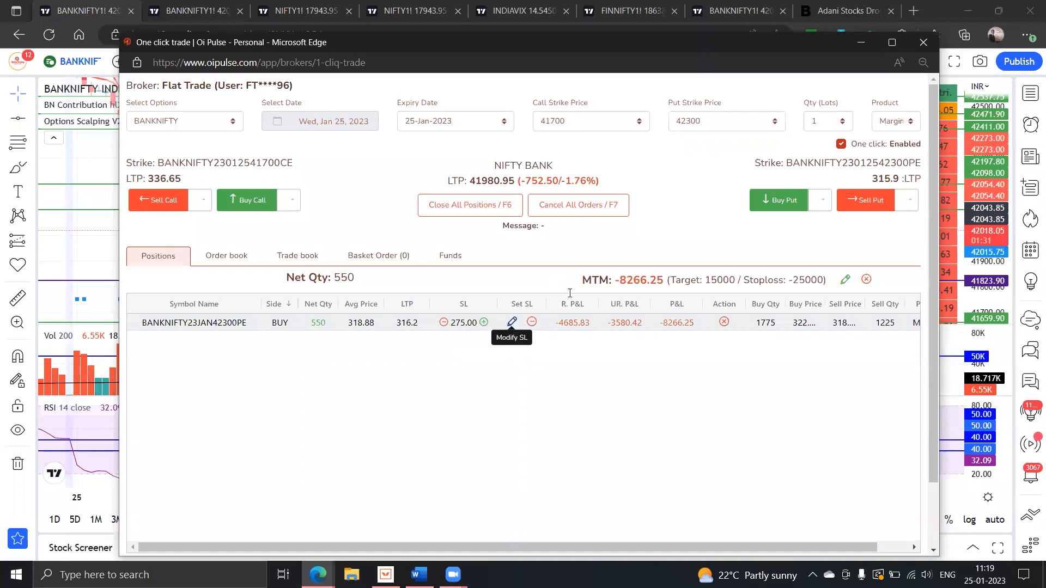
Step: Change the put's stop-loss to 250, then switch over to the Word document
{"action": "left_click", "coordinate": [513, 323]}
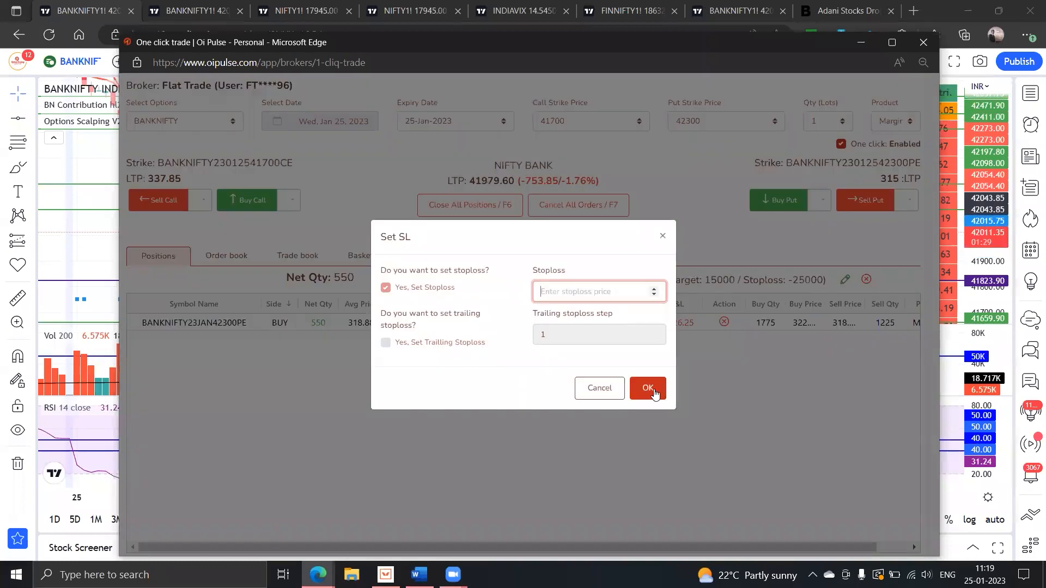
{"action": "type", "text": "250"}
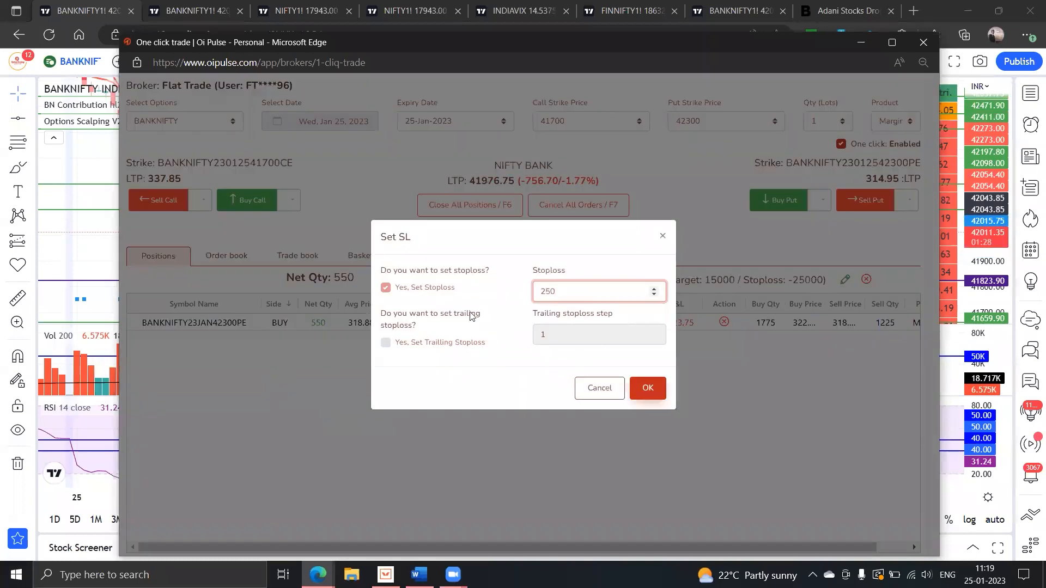
{"action": "key", "text": "Return"}
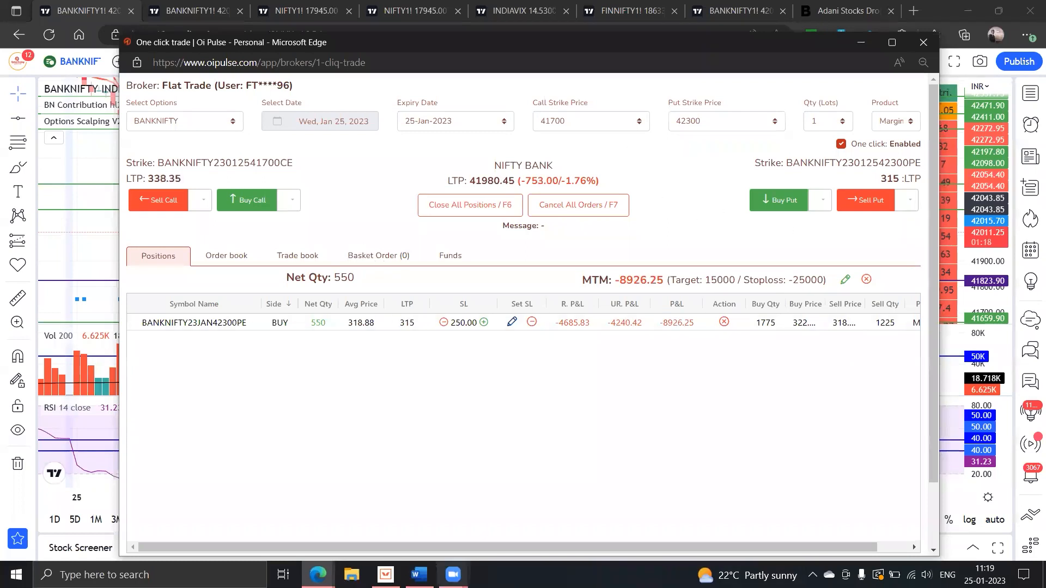
{"action": "key", "text": "alt+Tab"}
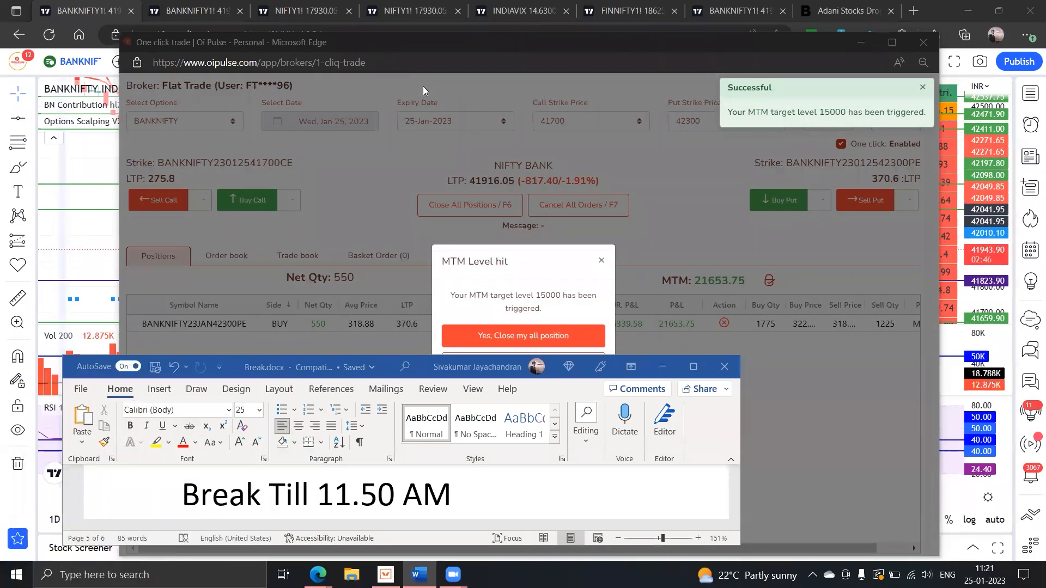
Step: Bring the trade page to front and keep the position open in the MTM Level hit alert
{"action": "left_click", "coordinate": [478, 75]}
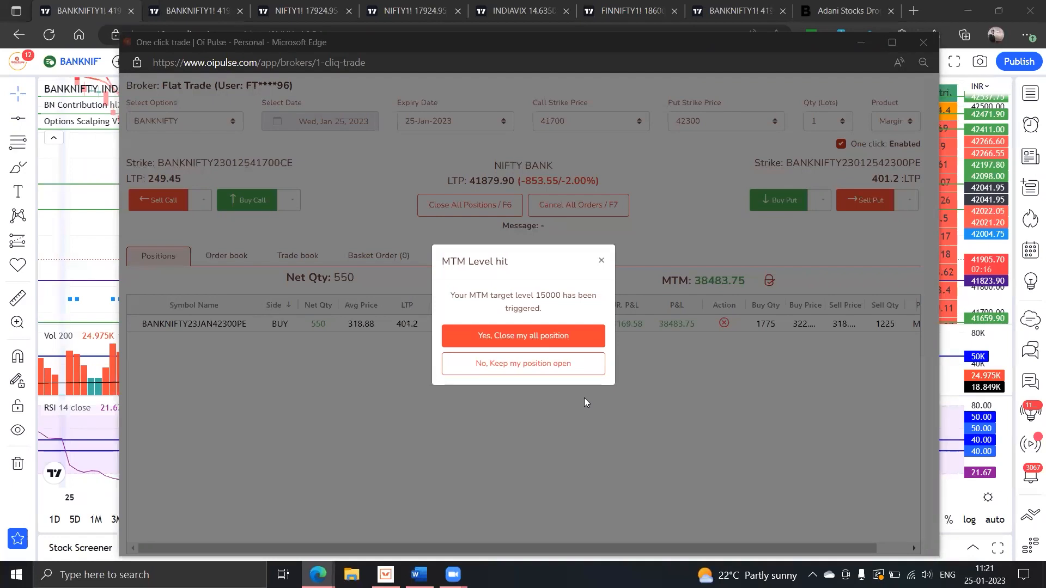
{"action": "key", "text": "Return"}
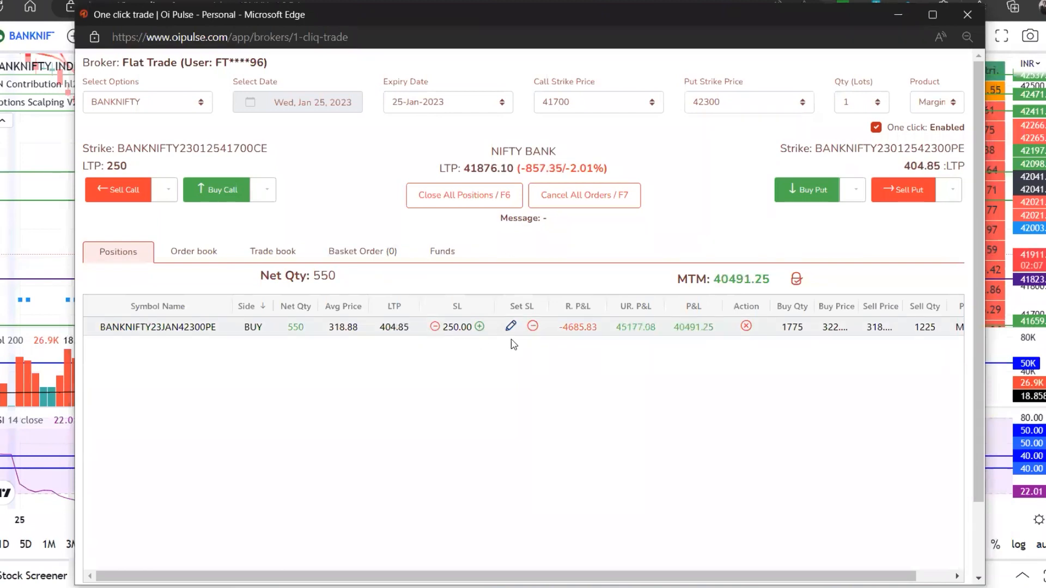
Step: Enter an MTM target amount, correcting a mistype, and move to the loss amount
{"action": "left_click", "coordinate": [796, 278]}
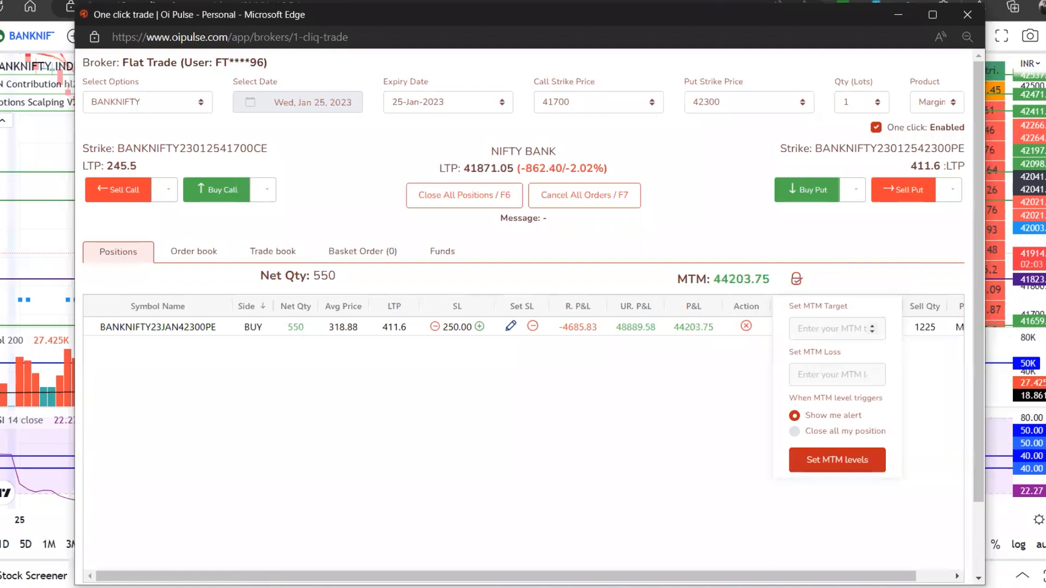
{"action": "left_click", "coordinate": [816, 328]}
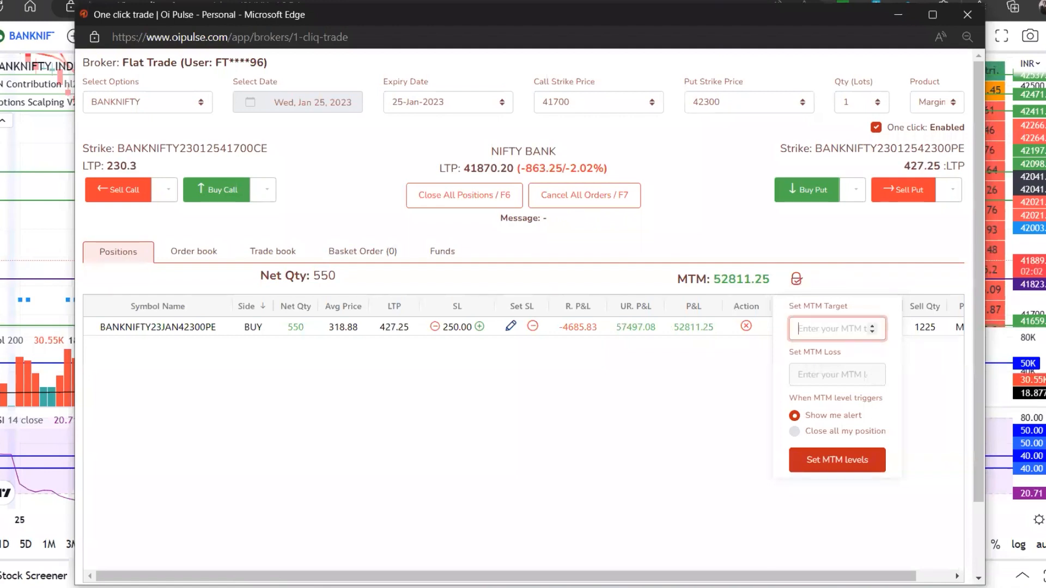
{"action": "type", "text": "5"}
{"action": "key", "text": "BackSpace"}
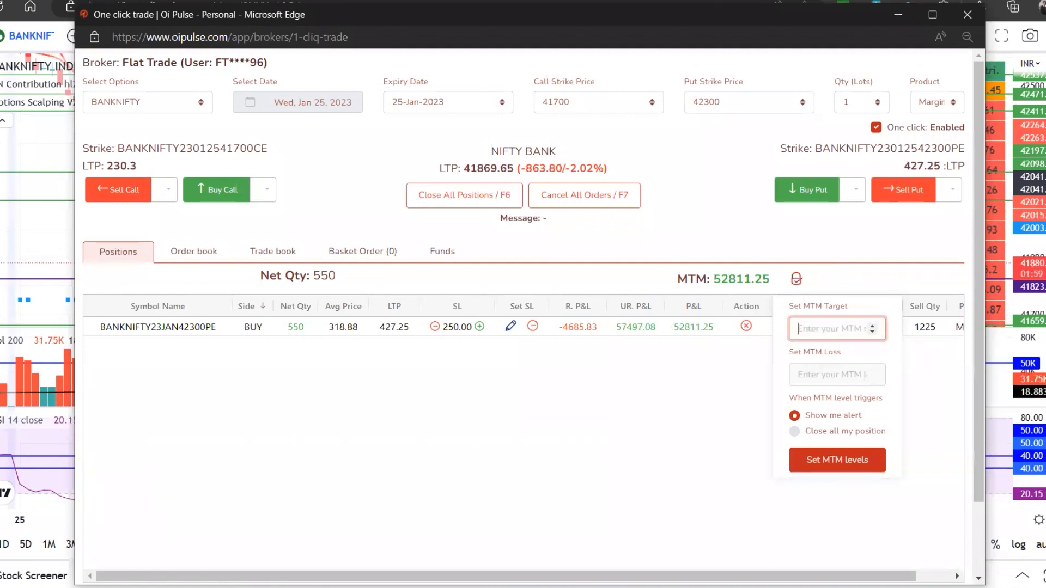
{"action": "type", "text": "6000"}
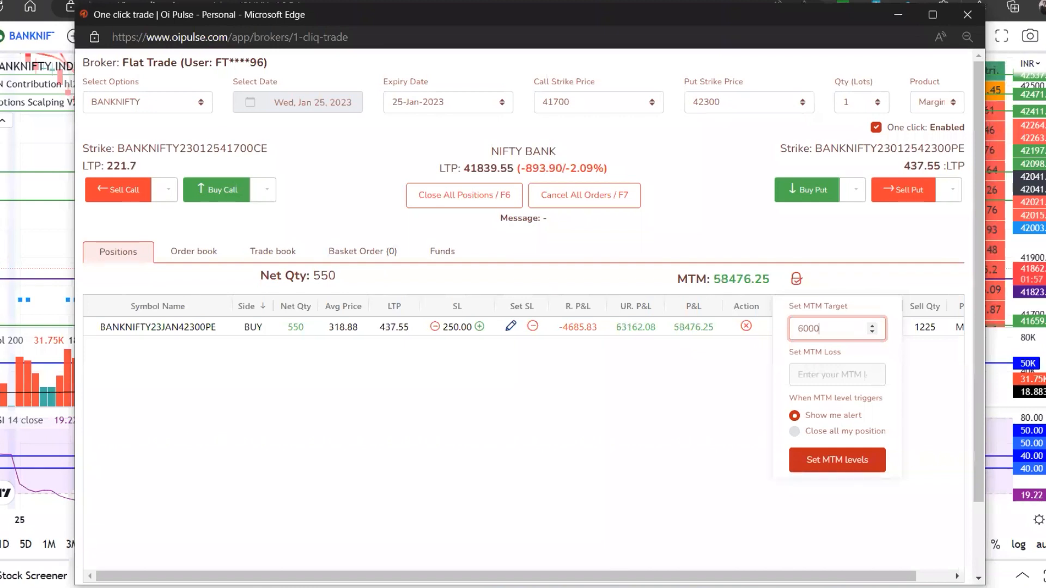
{"action": "key", "text": "ctrl+a"}
{"action": "type", "text": "70"}
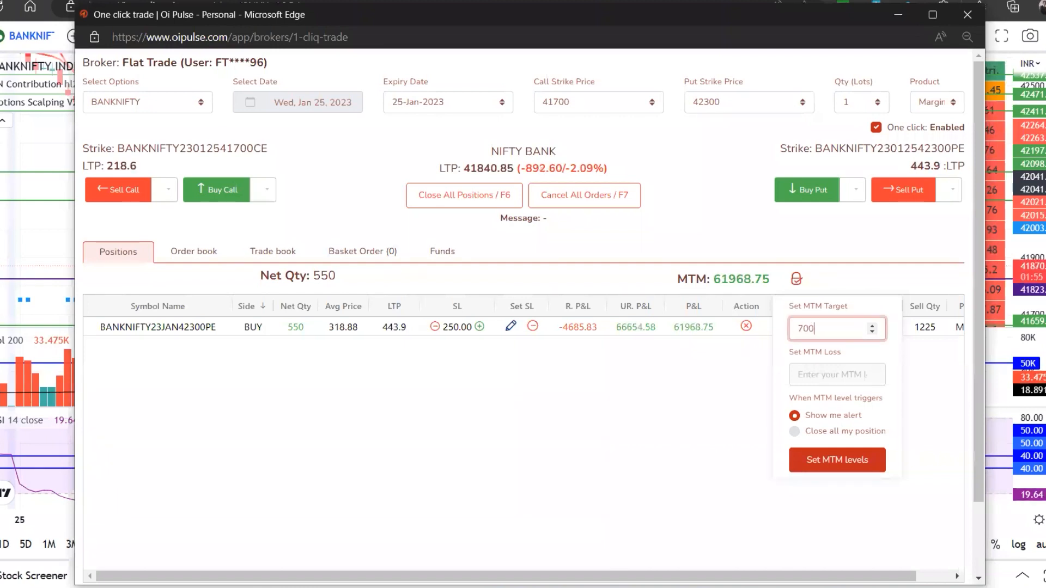
{"action": "type", "text": "00"}
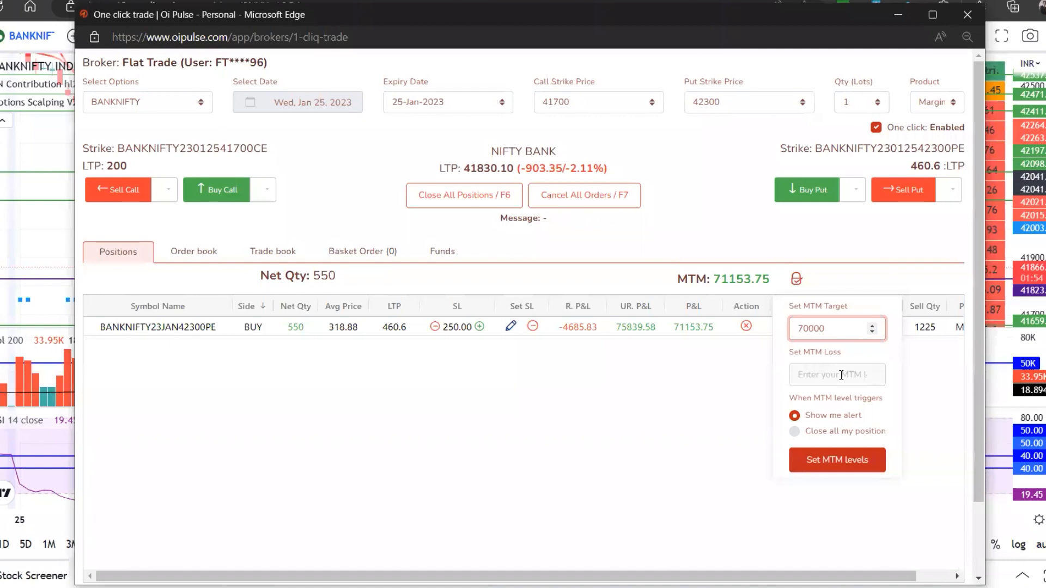
{"action": "left_click", "coordinate": [840, 375]}
{"action": "type", "text": "50000"}
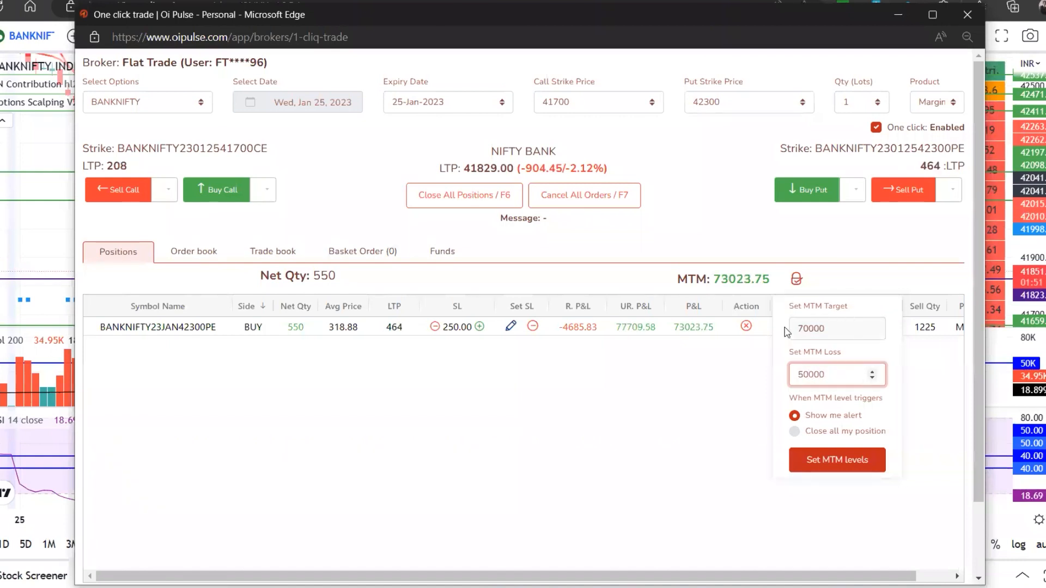
{"action": "mouse_move", "coordinate": [817, 328]}
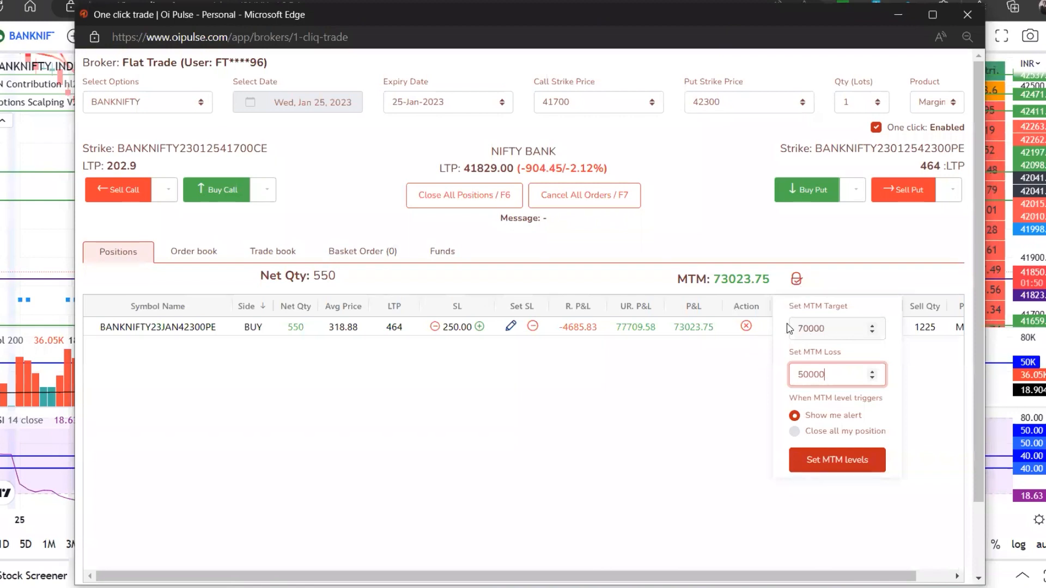
Step: Reopen the MTM panel several times and replace the 70000 target with 115000
{"action": "left_click", "coordinate": [781, 328]}
{"action": "left_click", "coordinate": [797, 279]}
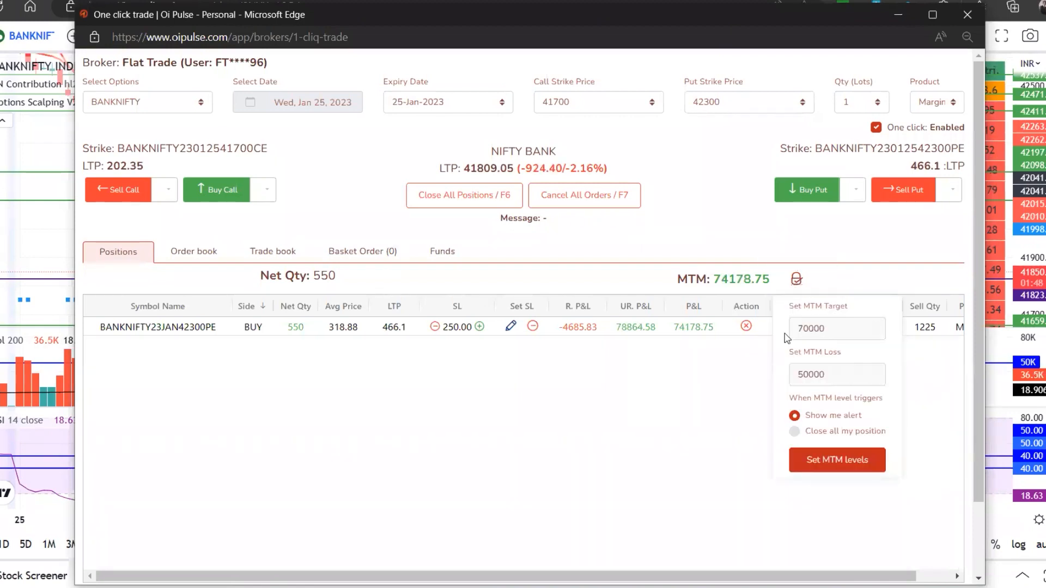
{"action": "left_click", "coordinate": [785, 338]}
{"action": "left_click", "coordinate": [796, 278]}
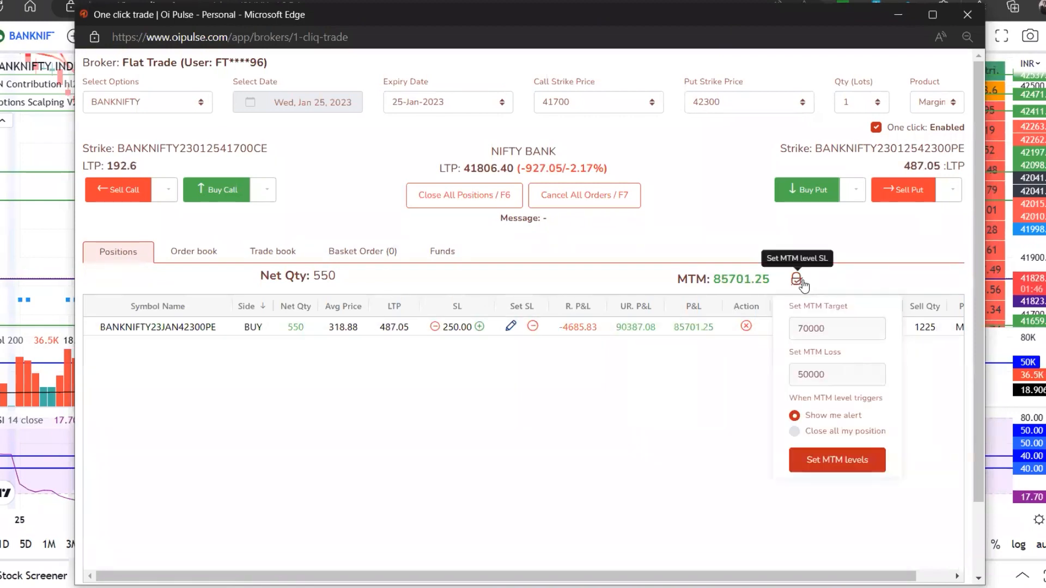
{"action": "left_click", "coordinate": [797, 326]}
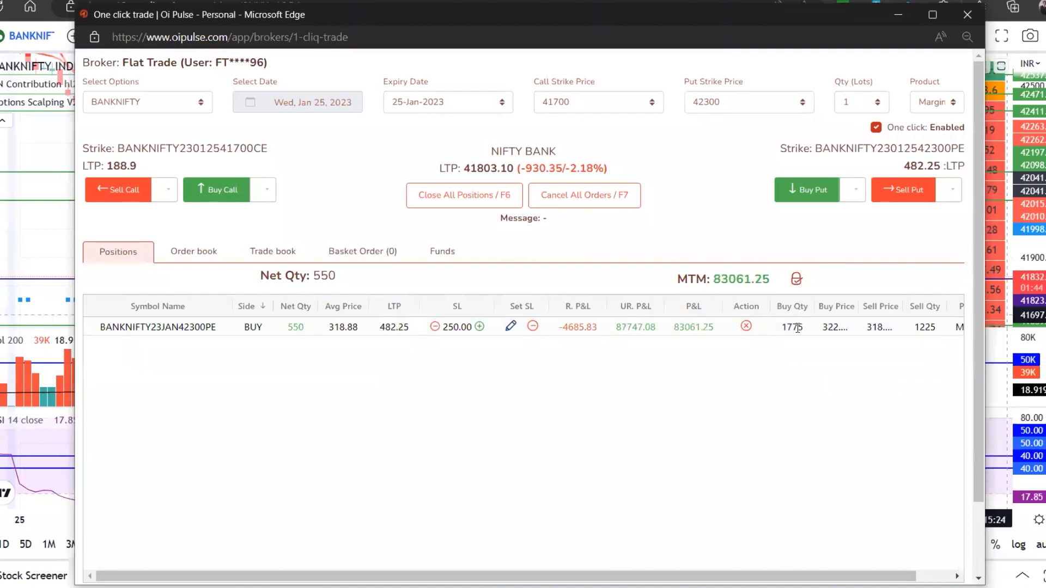
{"action": "left_click", "coordinate": [796, 279]}
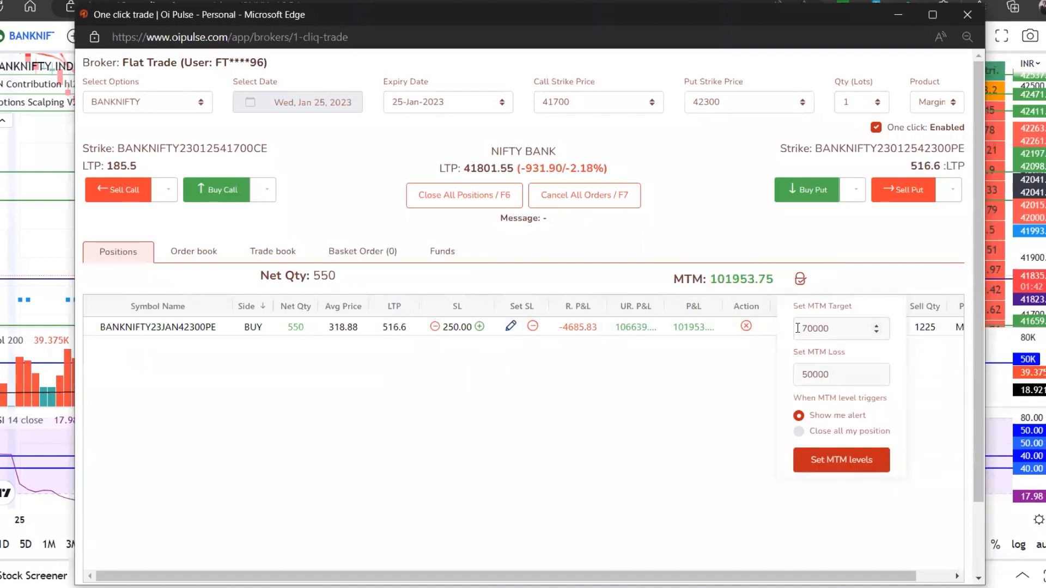
{"action": "double_click", "coordinate": [797, 328]}
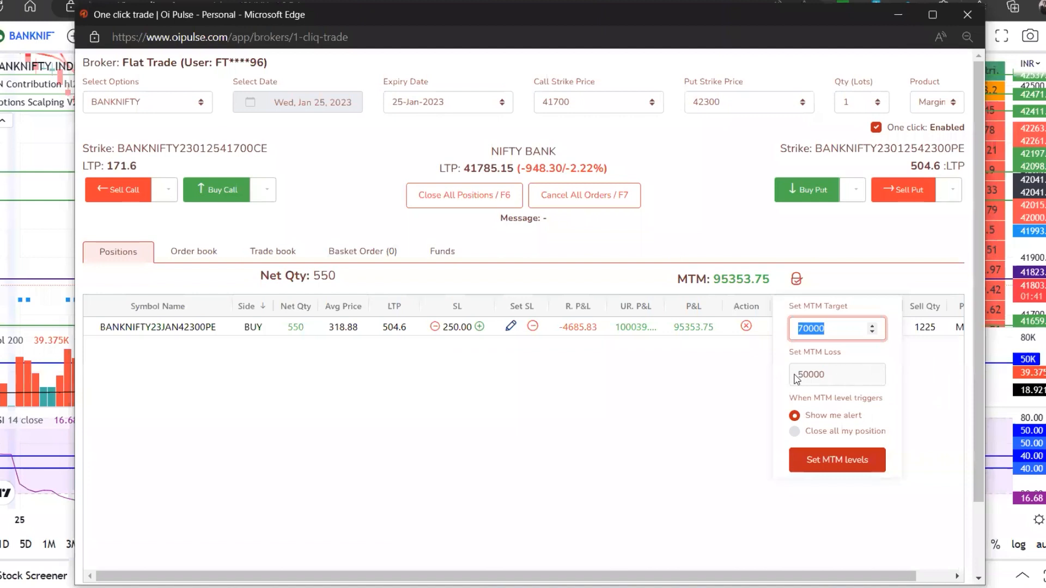
{"action": "type", "text": "115000"}
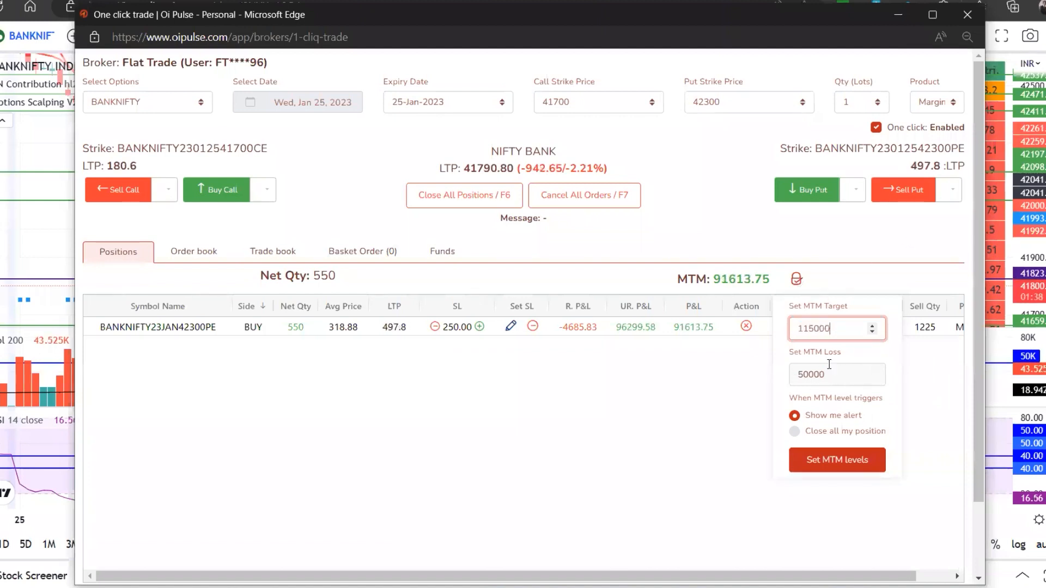
{"action": "key", "text": "Return"}
Step: Replace the 50000 loss with 75000 and choose to close all positions when triggered
{"action": "left_click", "coordinate": [796, 279]}
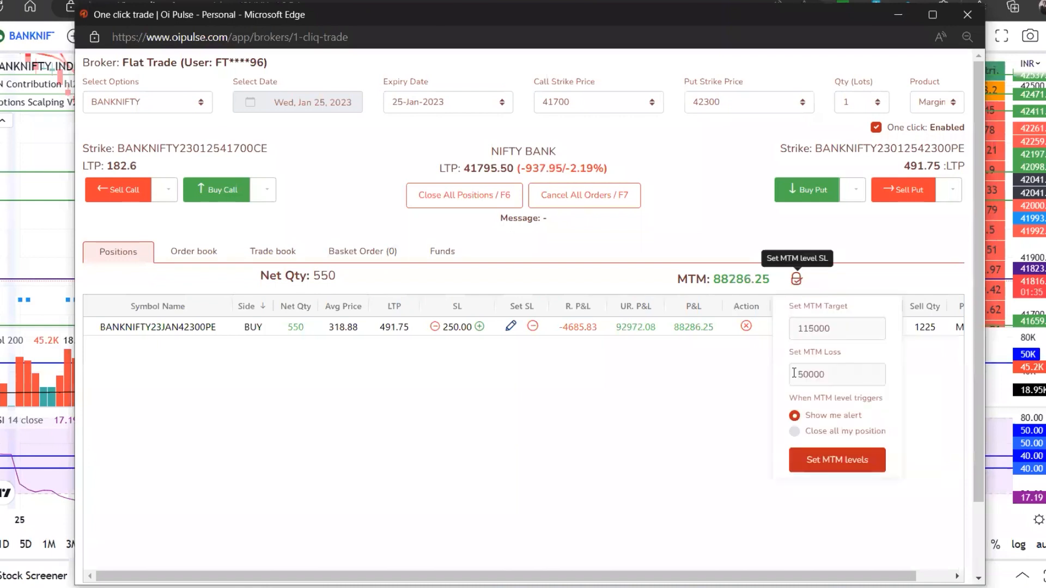
{"action": "double_click", "coordinate": [813, 375]}
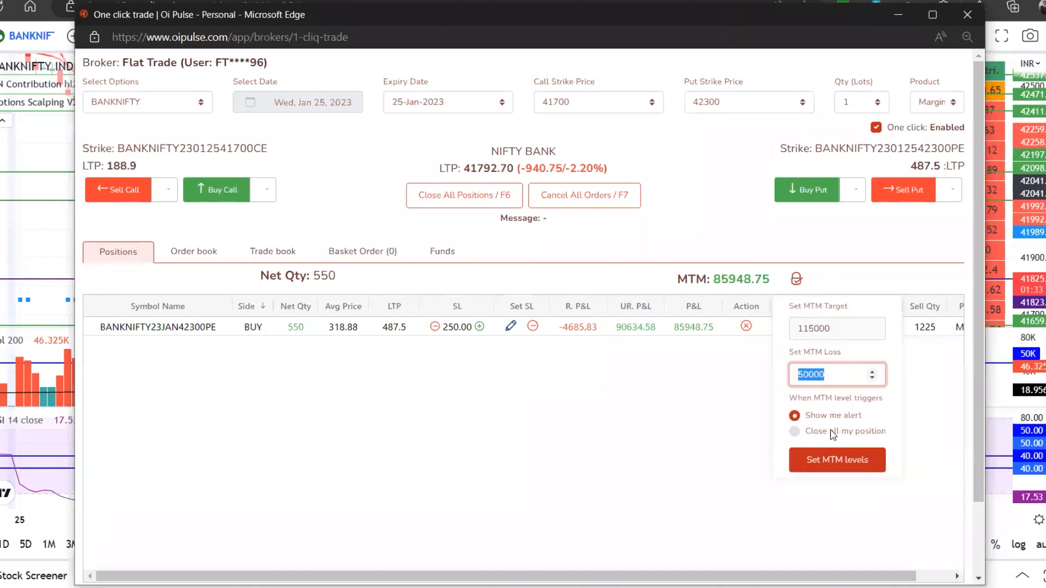
{"action": "type", "text": "75"}
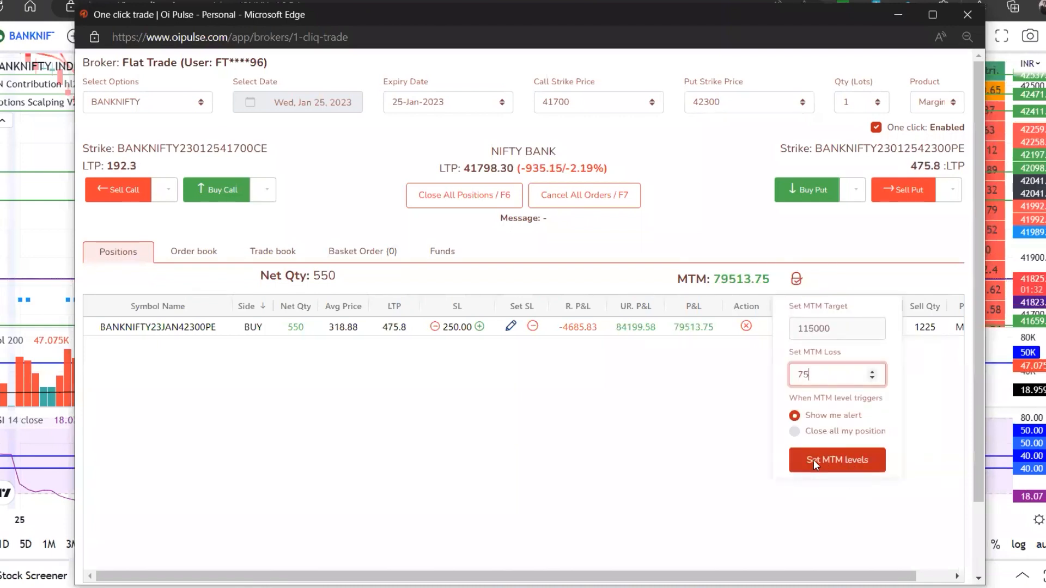
{"action": "type", "text": "000"}
{"action": "key", "text": "Tab"}
{"action": "key", "text": "Down"}
Step: Apply the MTM levels so the put auto-closes at 75761.25, then pan the BANKNIFTY futures chart
{"action": "left_click", "coordinate": [814, 460]}
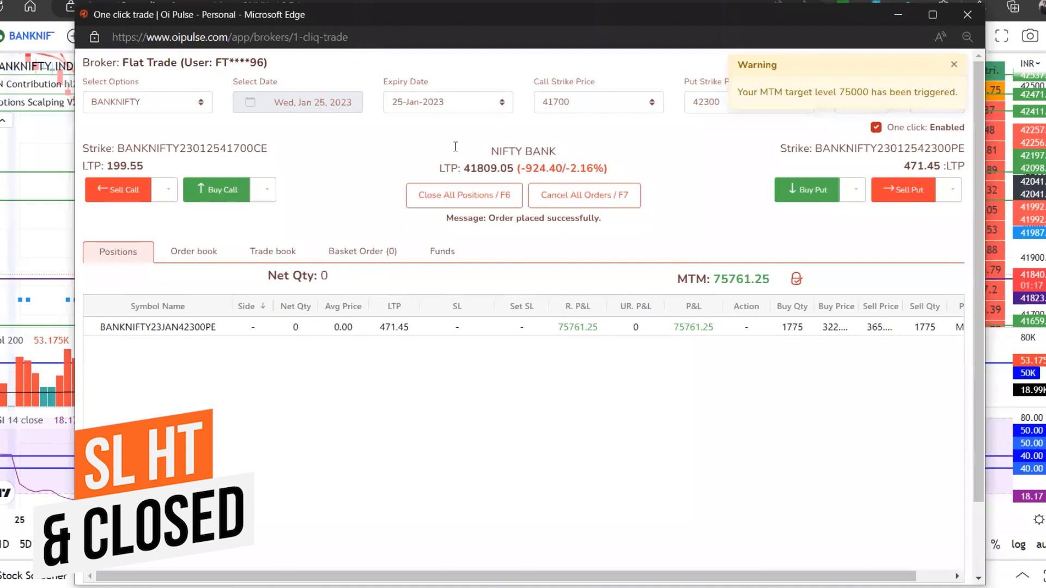
{"action": "key", "text": "alt+Tab"}
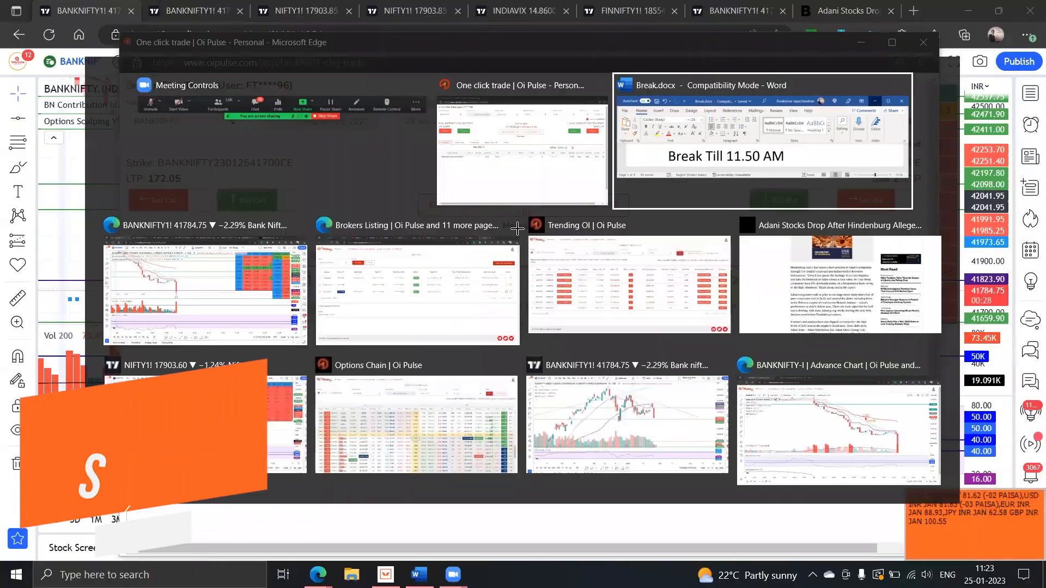
{"action": "key", "text": "alt+Tab"}
{"action": "left_click_drag", "start_coordinate": [376, 140], "coordinate": [408, 139]}
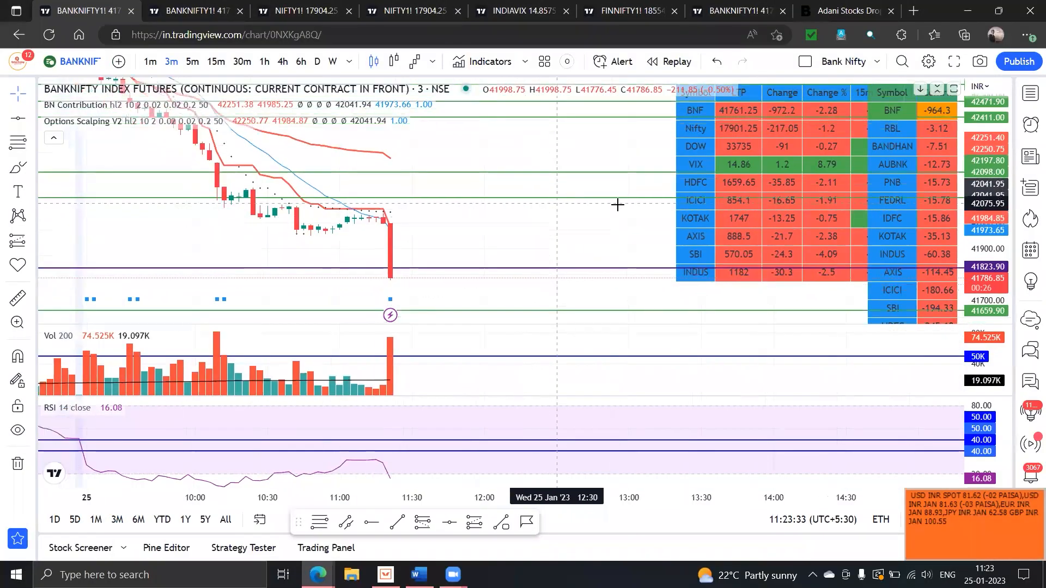